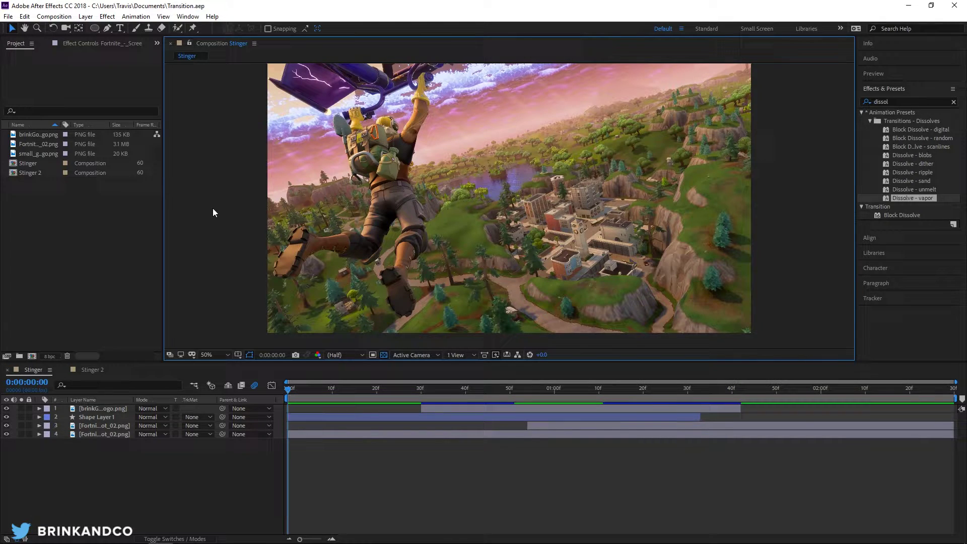
Step: Preview the existing Stinger animation, scrubbing through the circle growth and logo frames
left_click(291, 389)
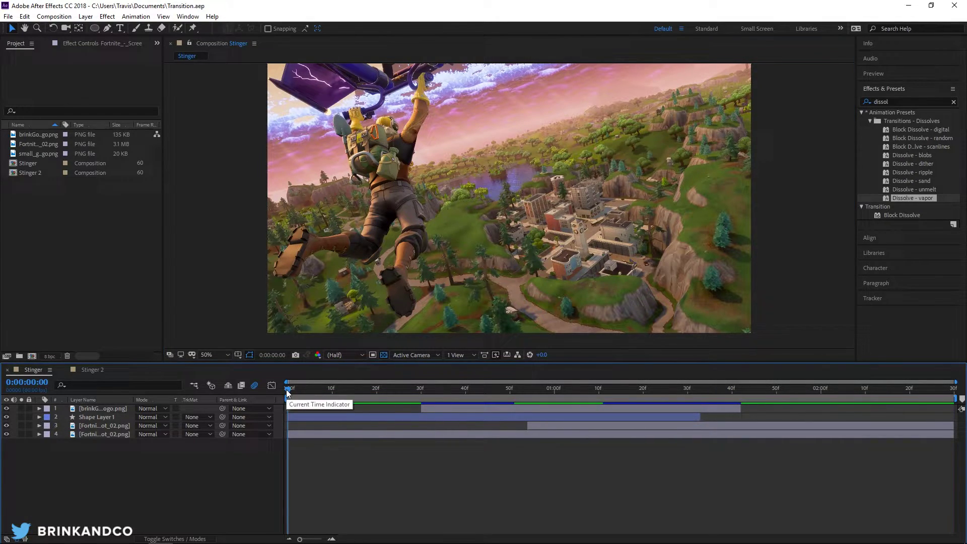
key("space")
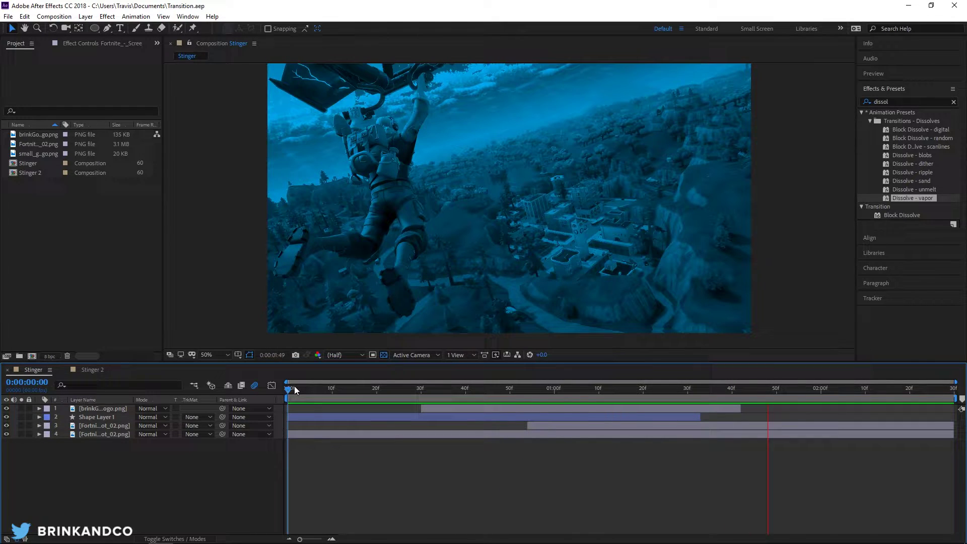
key("space")
left_click_drag(300, 392, 494, 420)
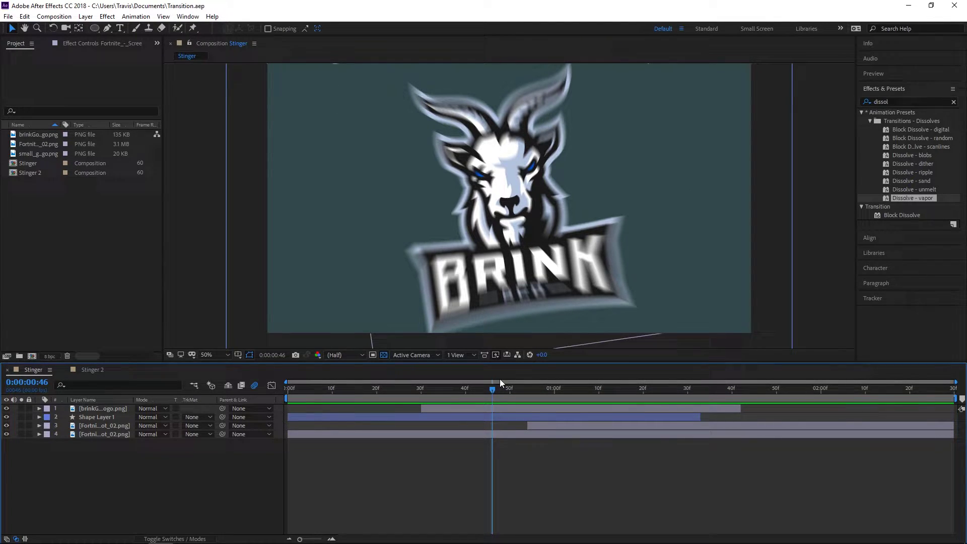
left_click_drag(505, 391, 264, 395)
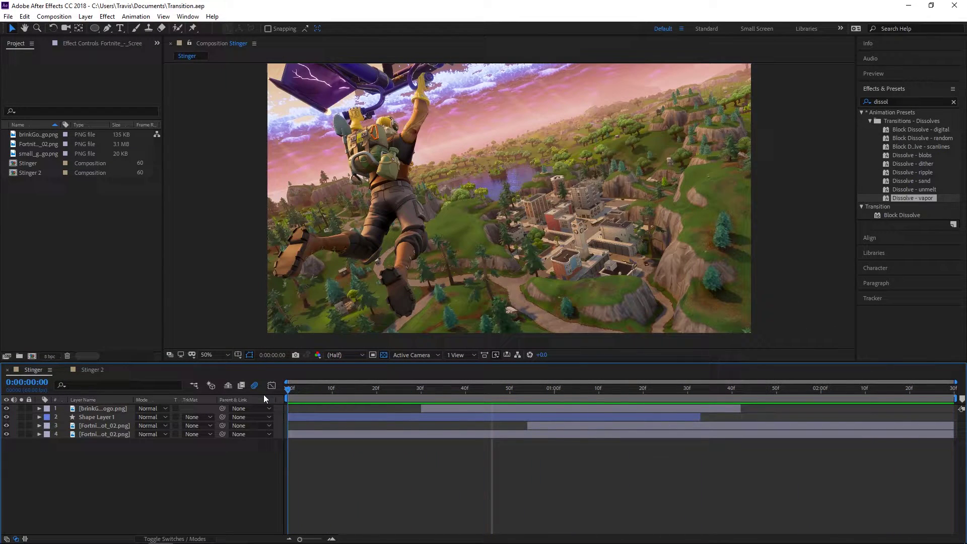
Step: Create a new 1920x1080, 60 fps composition named 'Stinger Transition'
left_click(123, 249)
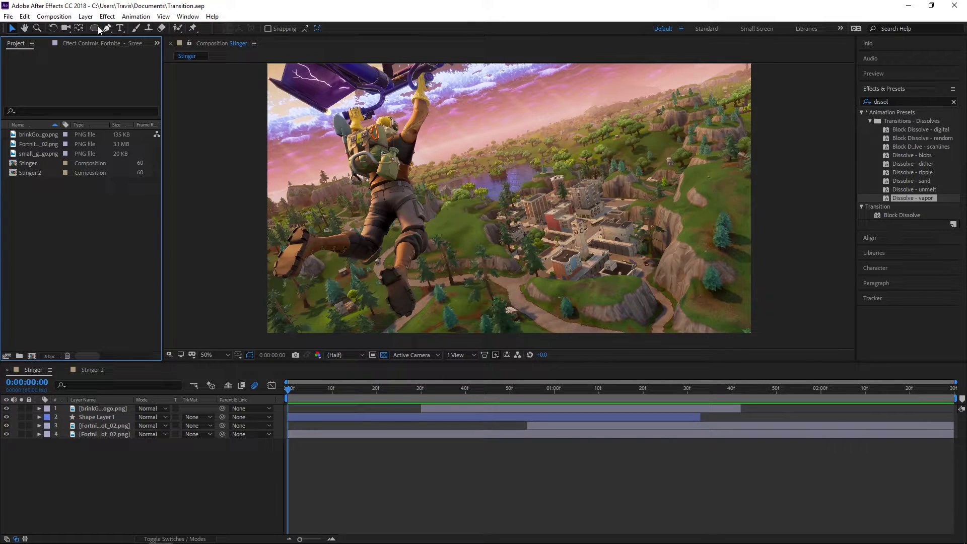
left_click(61, 18)
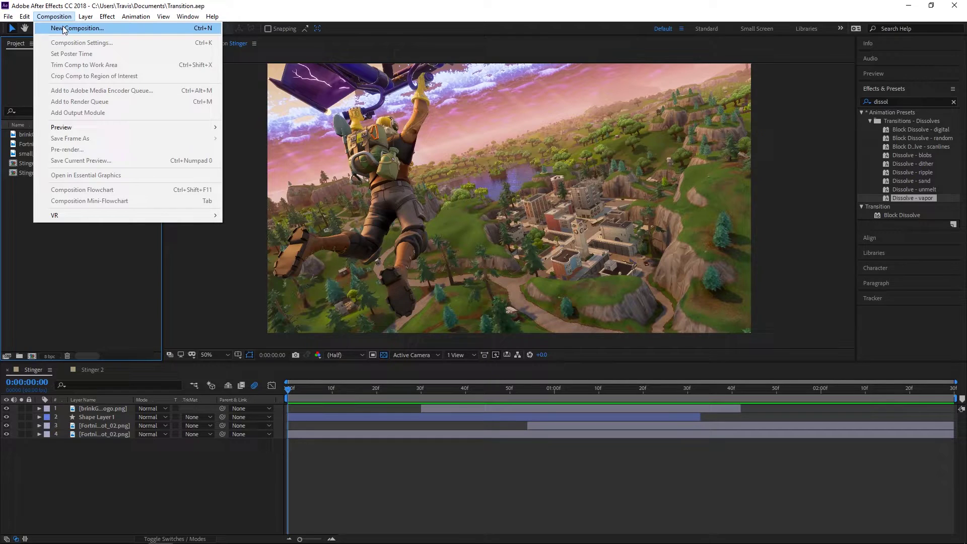
left_click(64, 29)
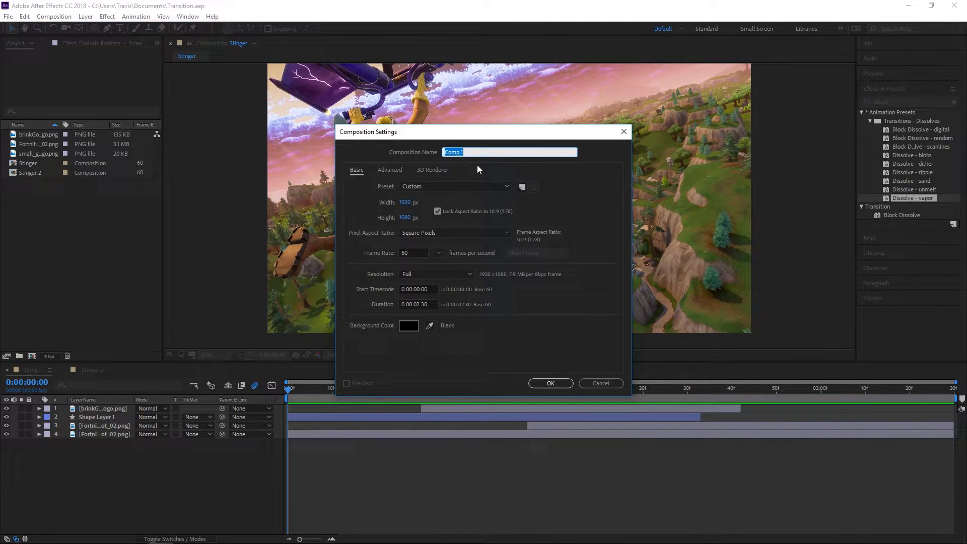
type("Stinger Transition")
left_click(550, 383)
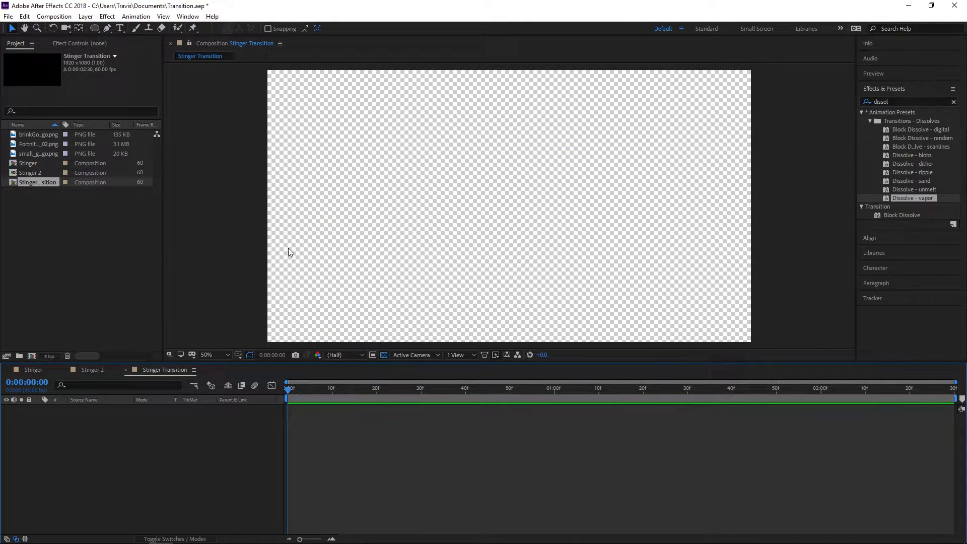
Step: Select the Ellipse Tool from the toolbar's shape tool flyout
left_click(195, 99)
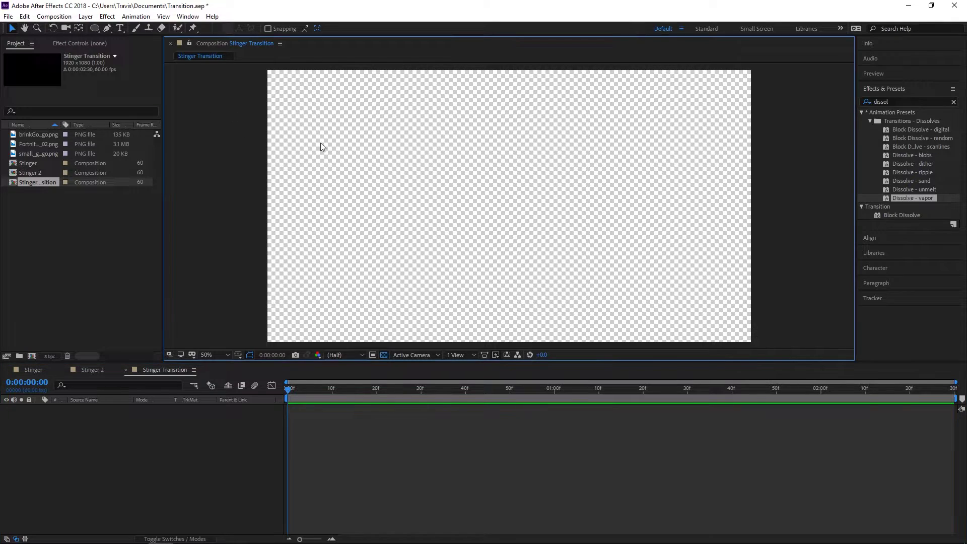
left_click(94, 29)
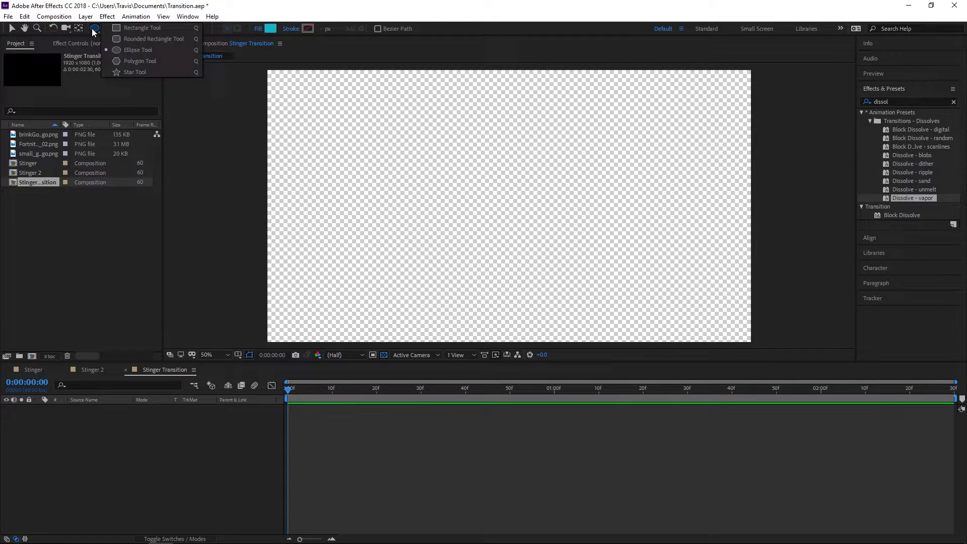
left_click(121, 50)
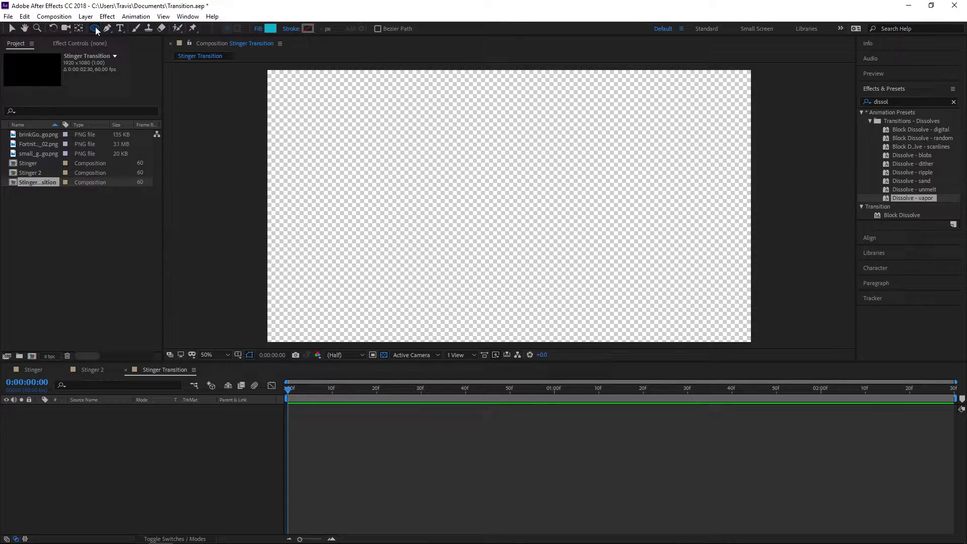
Step: Add a composition-sized cyan ellipse shape layer and return to the Selection tool
double_click(94, 29)
key("v")
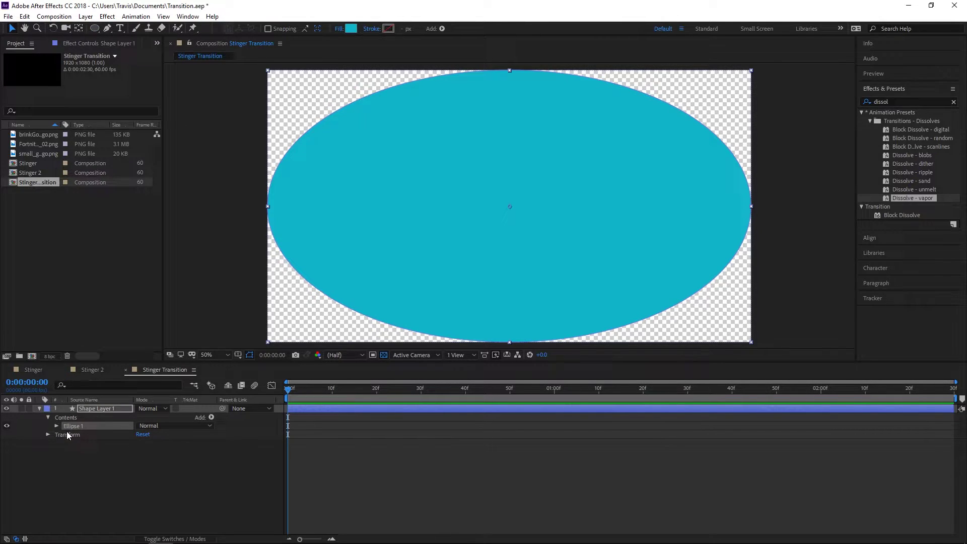
left_click(40, 408)
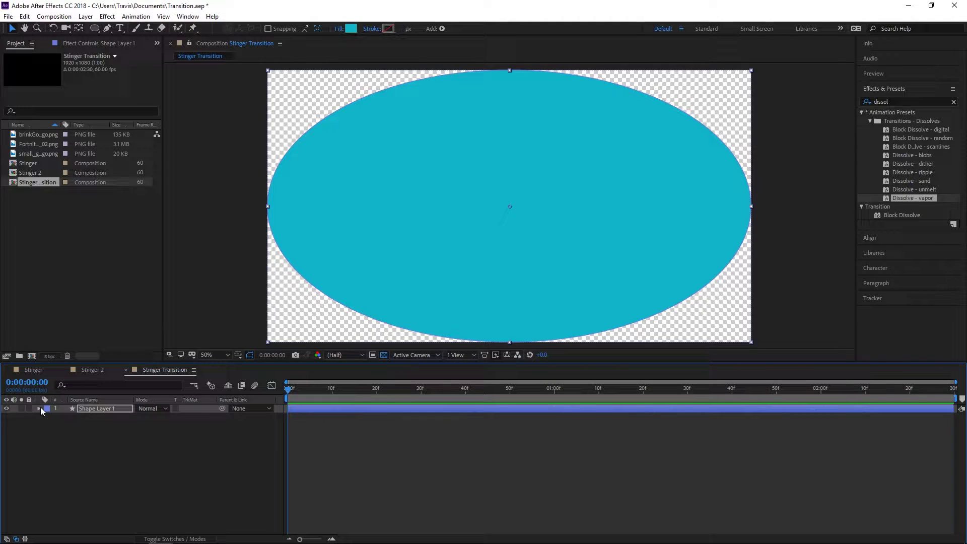
left_click(39, 408)
Step: Unlink Ellipse Path 1's Size and set it to 1080 by 1080
left_click(56, 426)
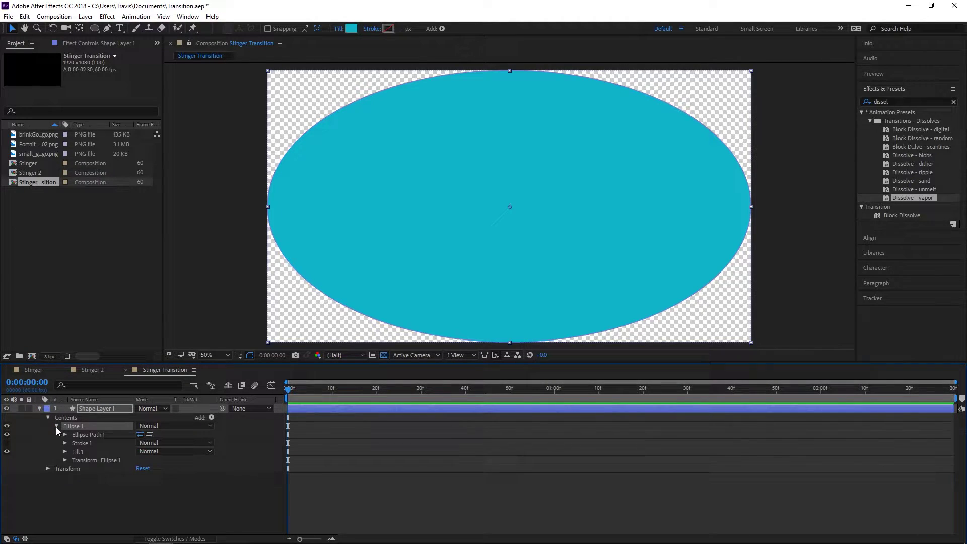
left_click(66, 435)
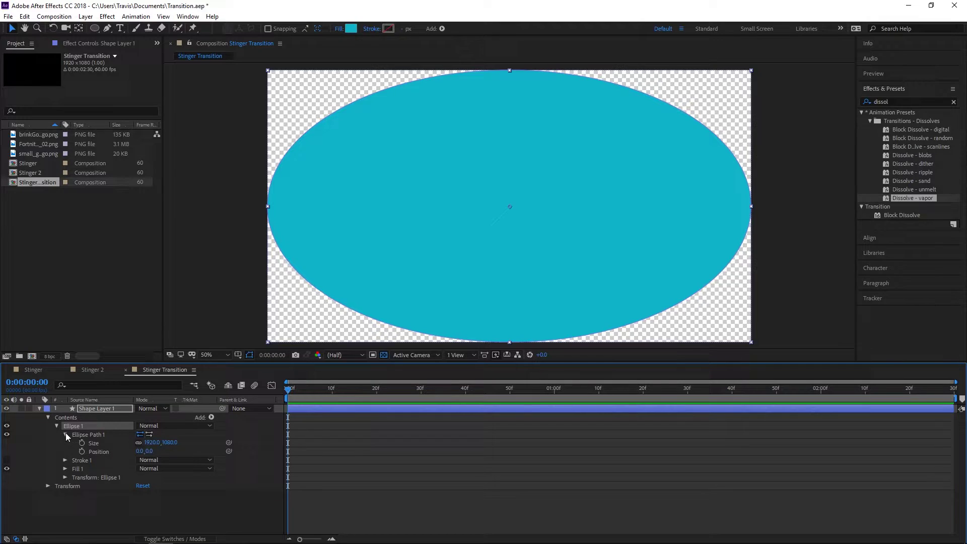
left_click(138, 443)
left_click(153, 443)
type("1080")
key("Return")
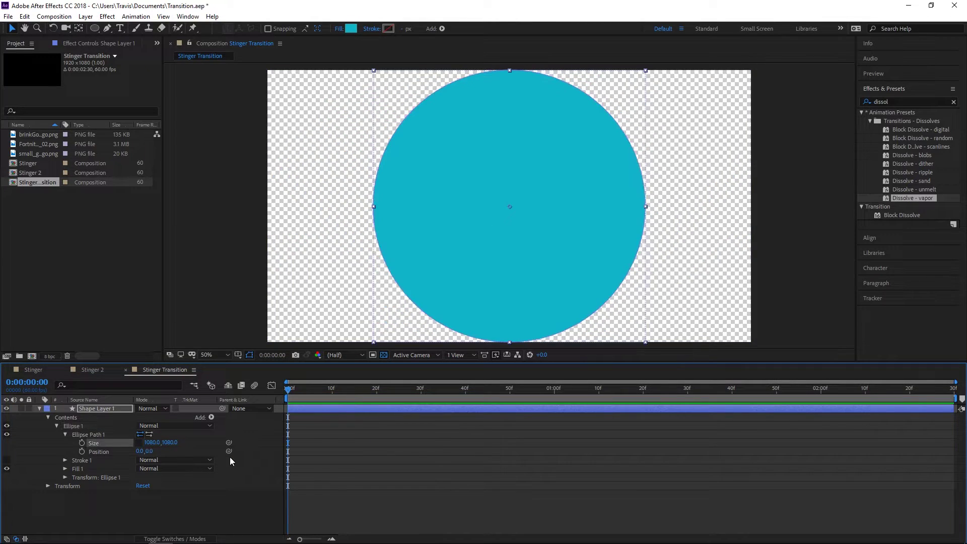
left_click(93, 409)
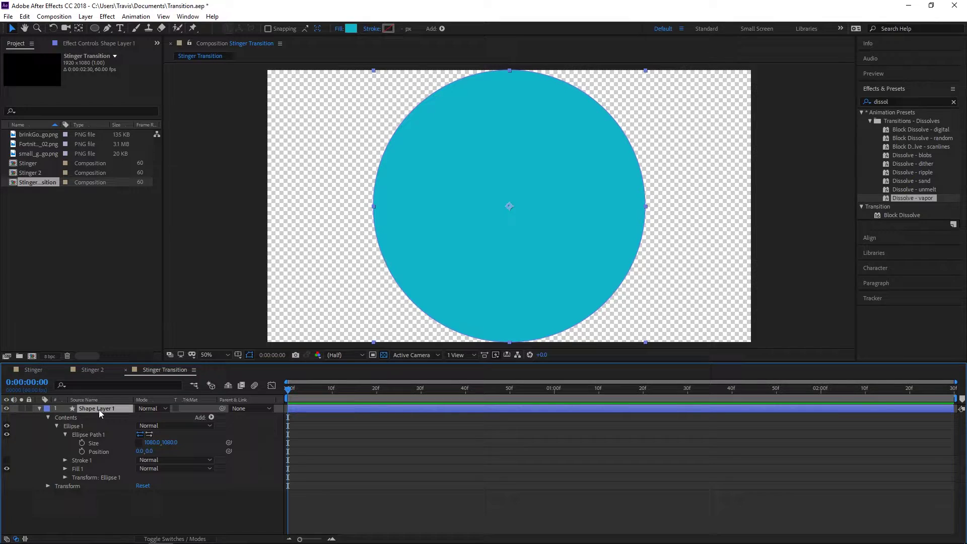
Step: Keyframe Shape Layer 1's Scale from 0% at frame 0 to about 198% at 40 frames
key("s")
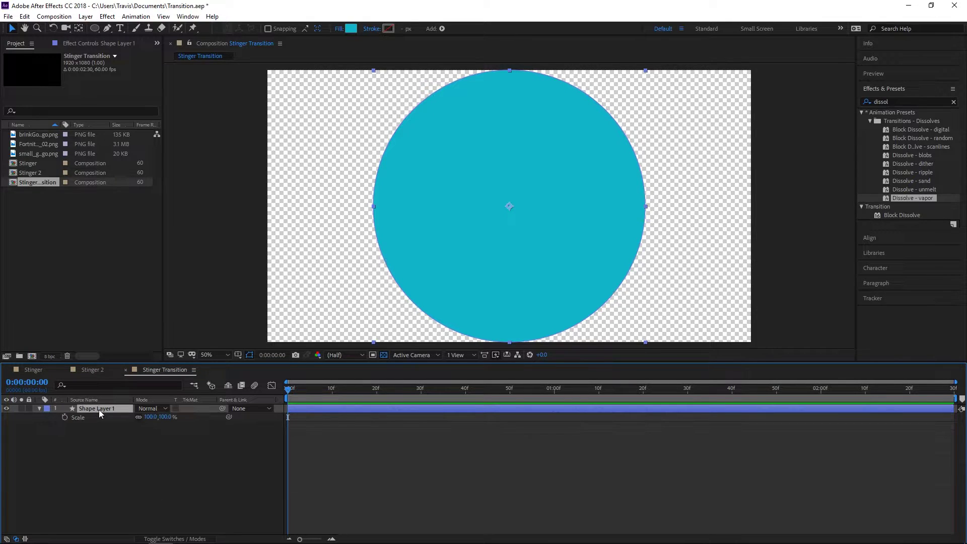
left_click(64, 418)
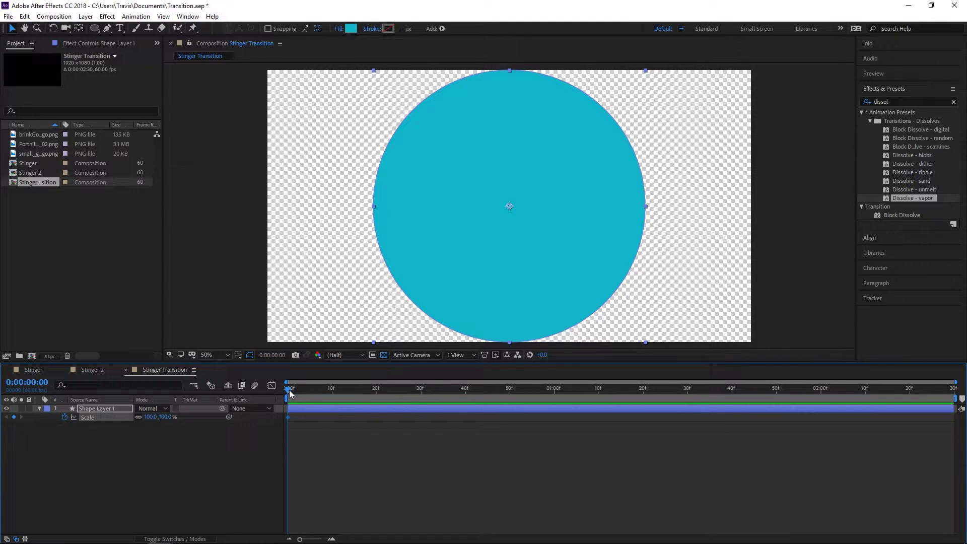
left_click_drag(290, 396, 465, 398)
left_click_drag(173, 418, 221, 419)
left_click_drag(348, 394, 277, 398)
left_click(162, 417)
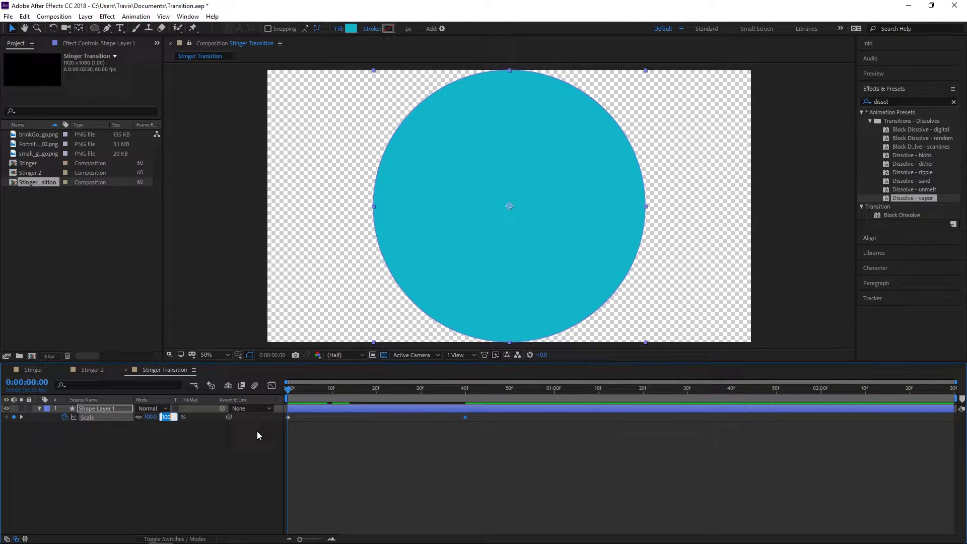
type("0")
key("Return")
Step: Preview the growing cyan circle animation
left_click(353, 455)
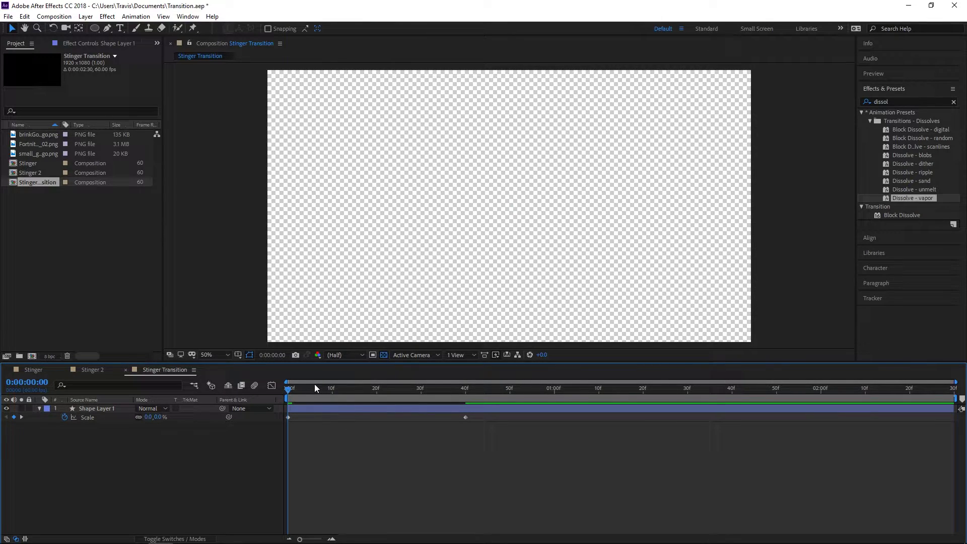
key("space")
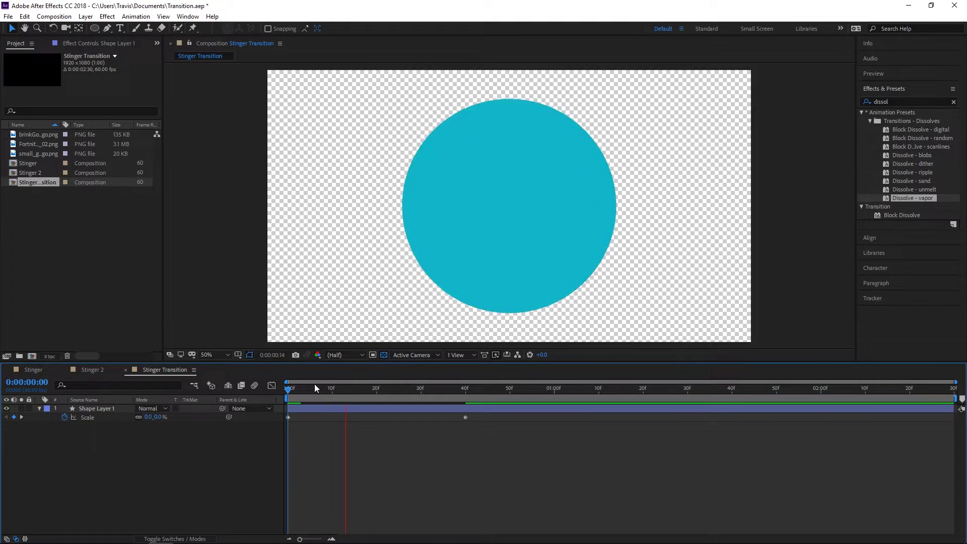
key("space")
key("space")
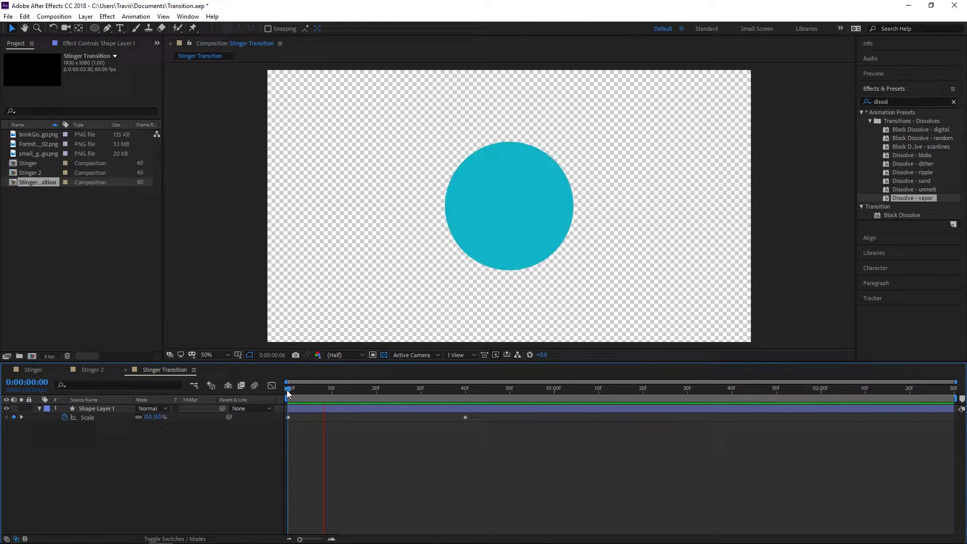
left_click(303, 391)
left_click_drag(303, 393, 285, 407)
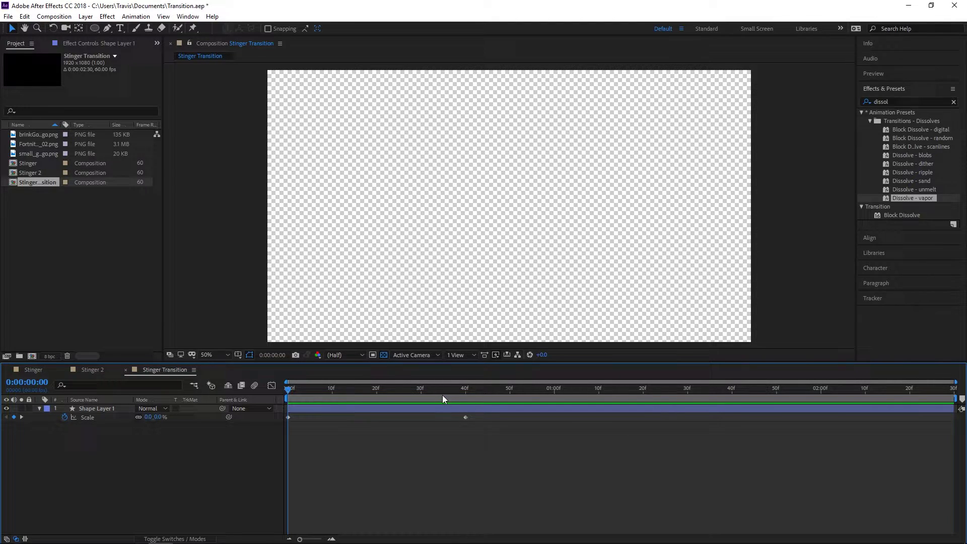
left_click_drag(443, 399, 690, 397)
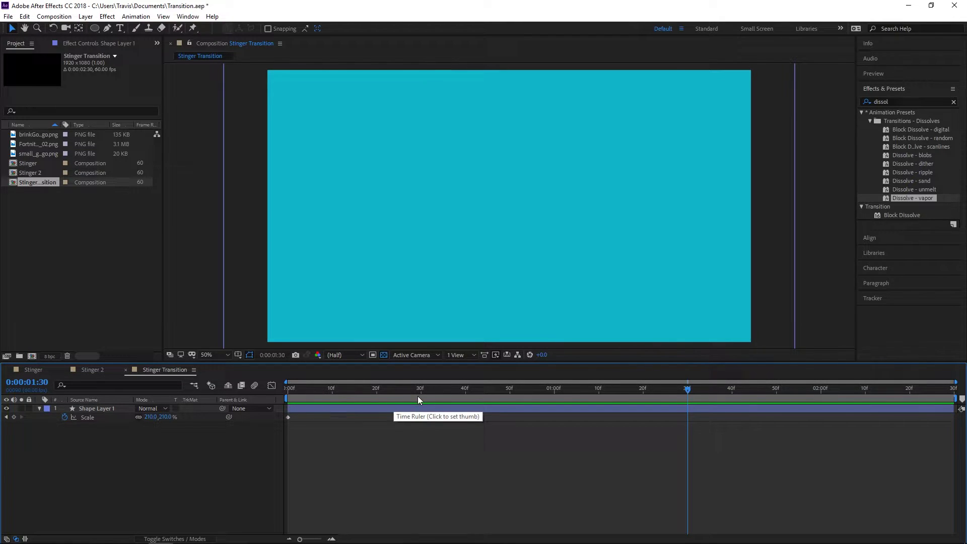
left_click_drag(325, 388, 302, 406)
key("space")
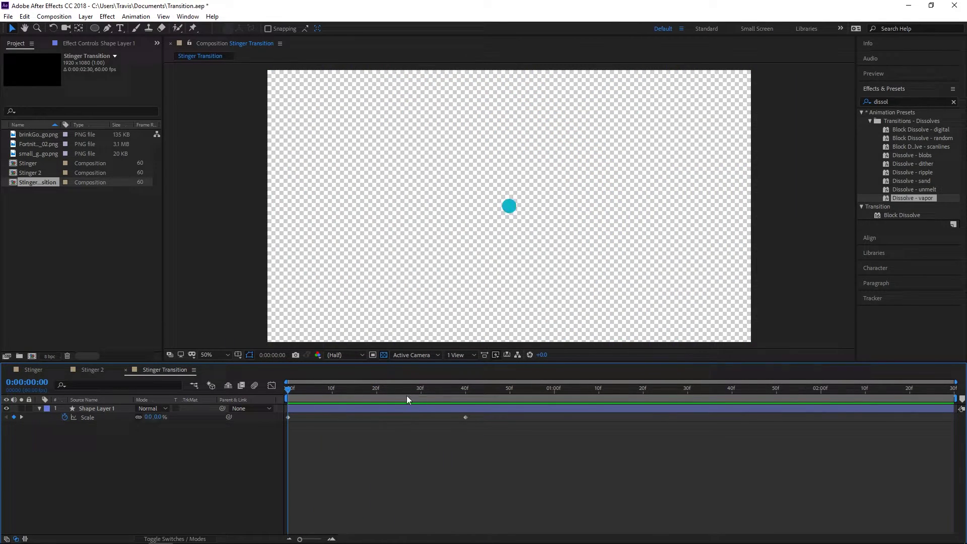
key("space")
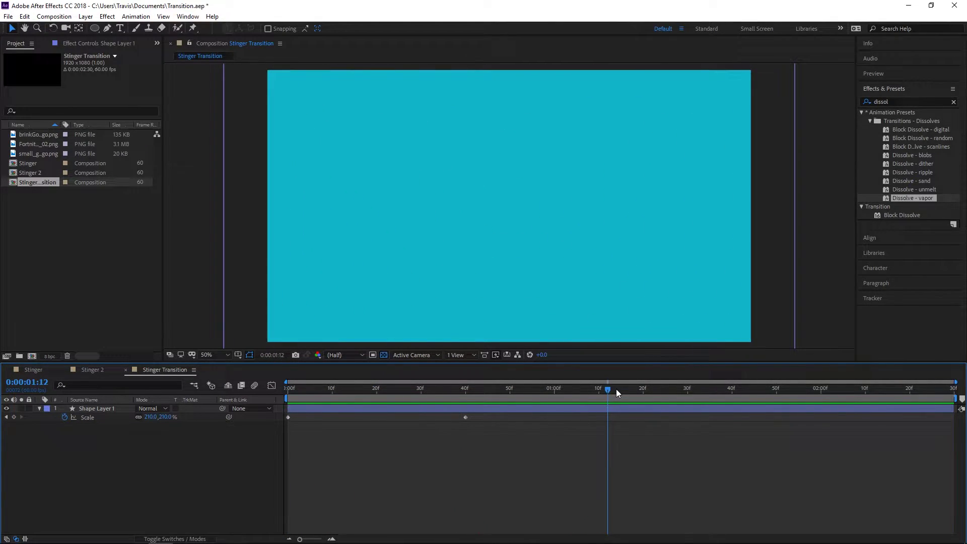
left_click_drag(616, 389, 590, 392)
left_click(97, 413)
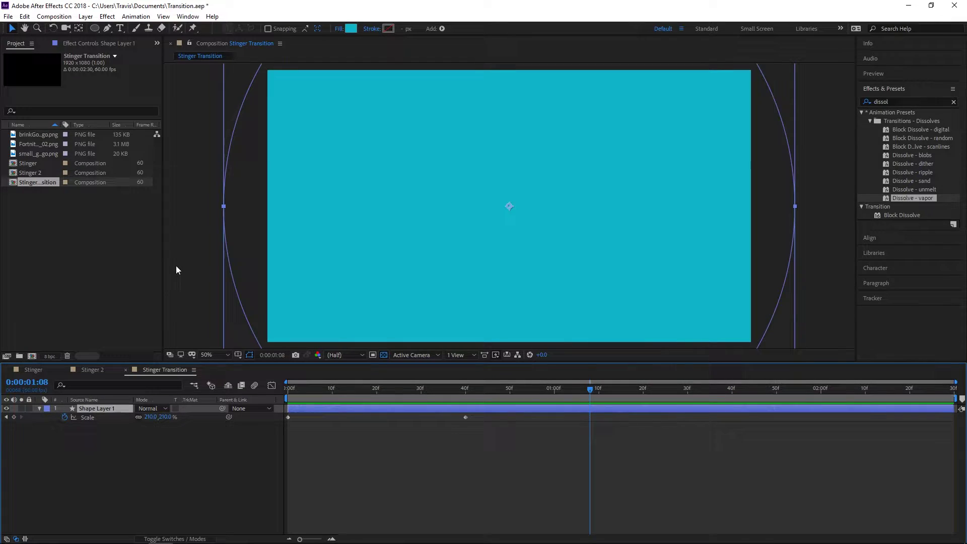
Step: With Tool Creates Mask on, add elliptical Mask 1 to Shape Layer 1 and expand it
left_click(94, 29)
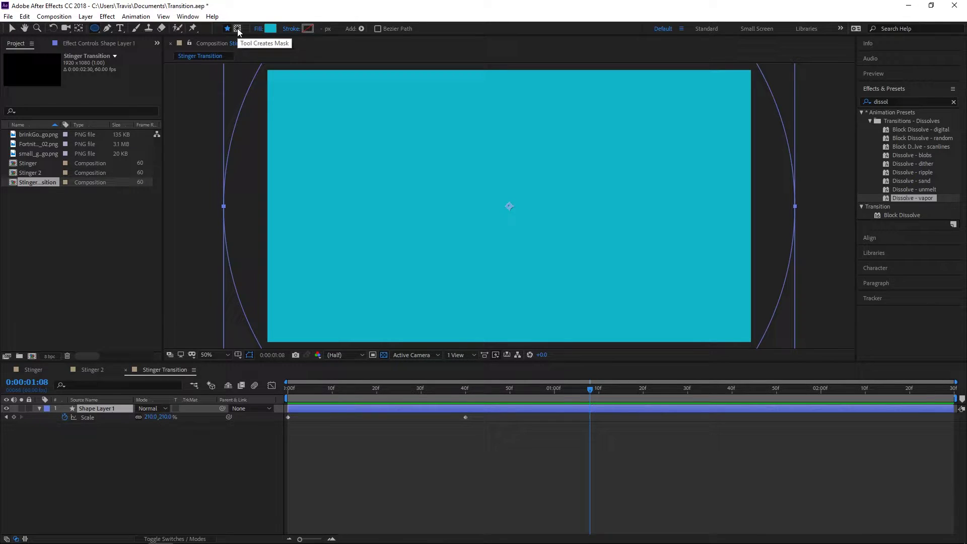
left_click(237, 29)
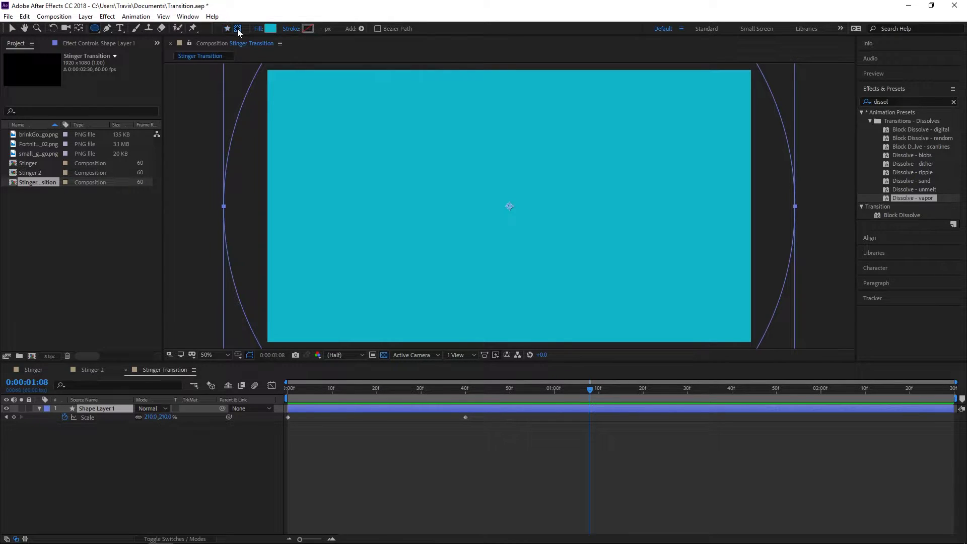
double_click(97, 28)
key("comma")
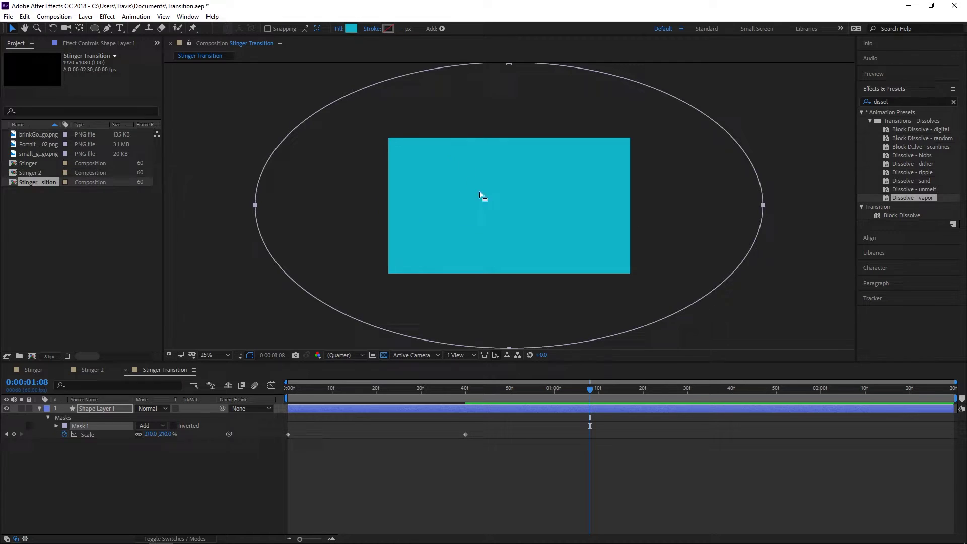
left_click(92, 435)
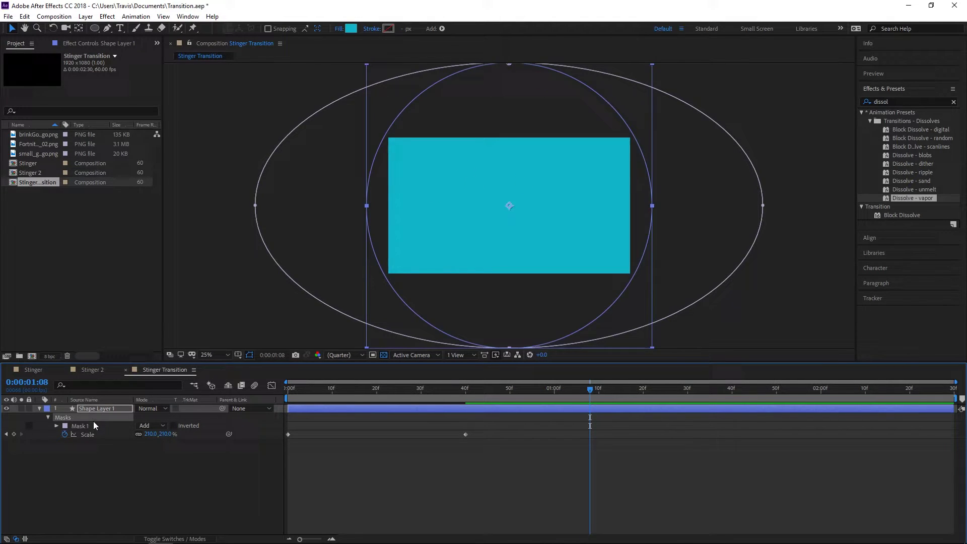
left_click(57, 425)
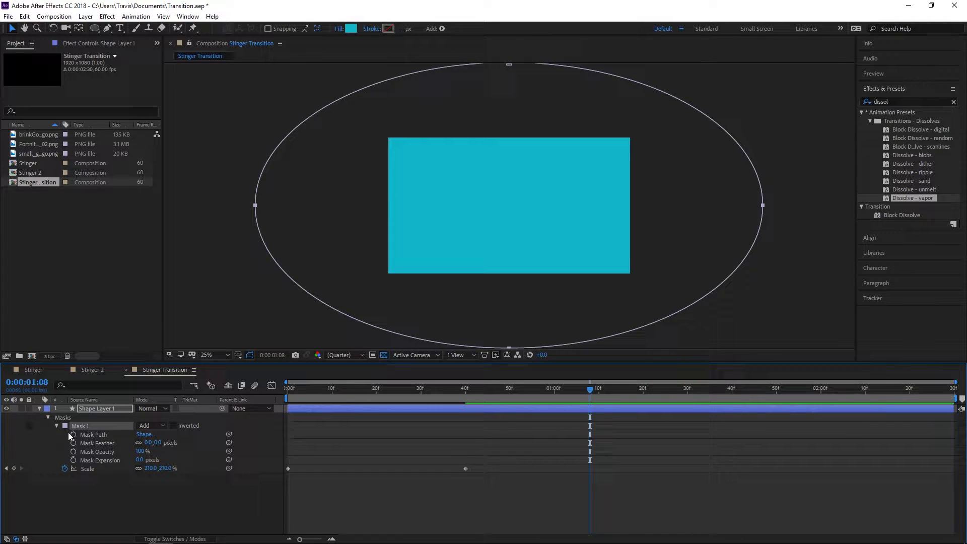
Step: Set Mask 1's shape to Left 0, Top 0, Right 960, Bottom 960 and centre it
left_click(142, 435)
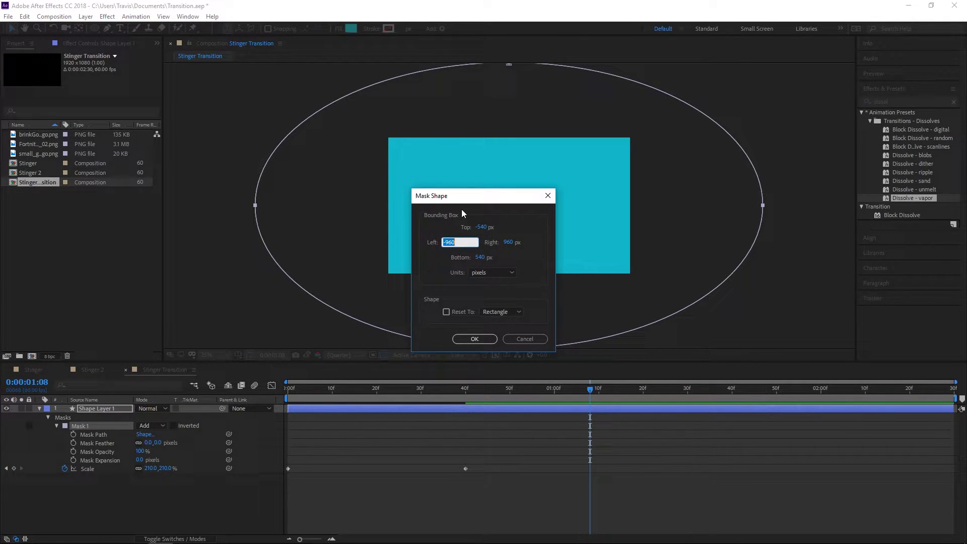
left_click_drag(480, 198, 508, 199)
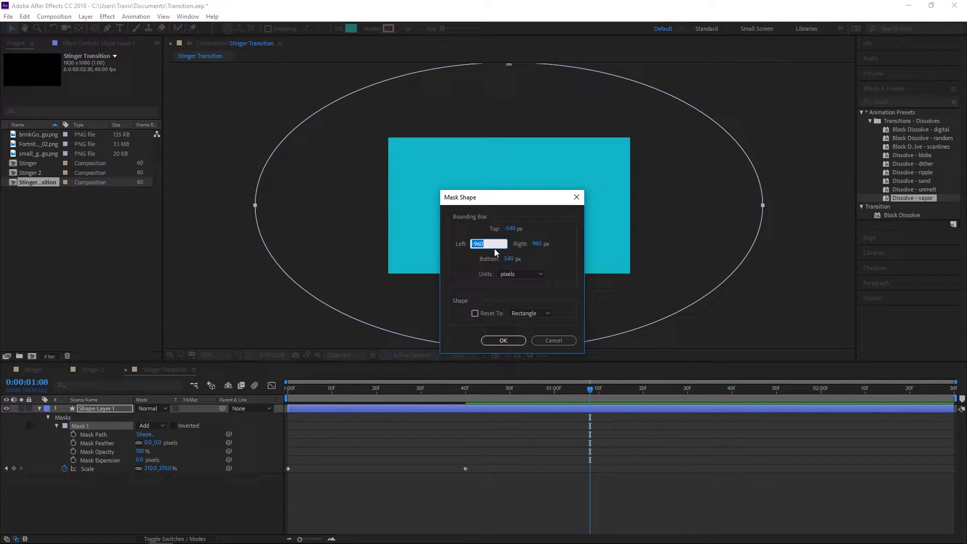
key("shift+Tab")
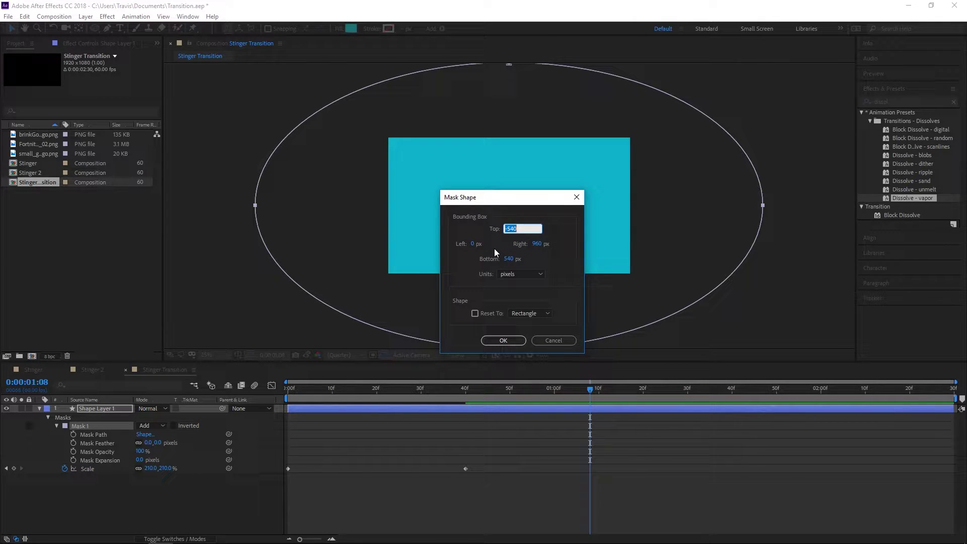
key("Tab")
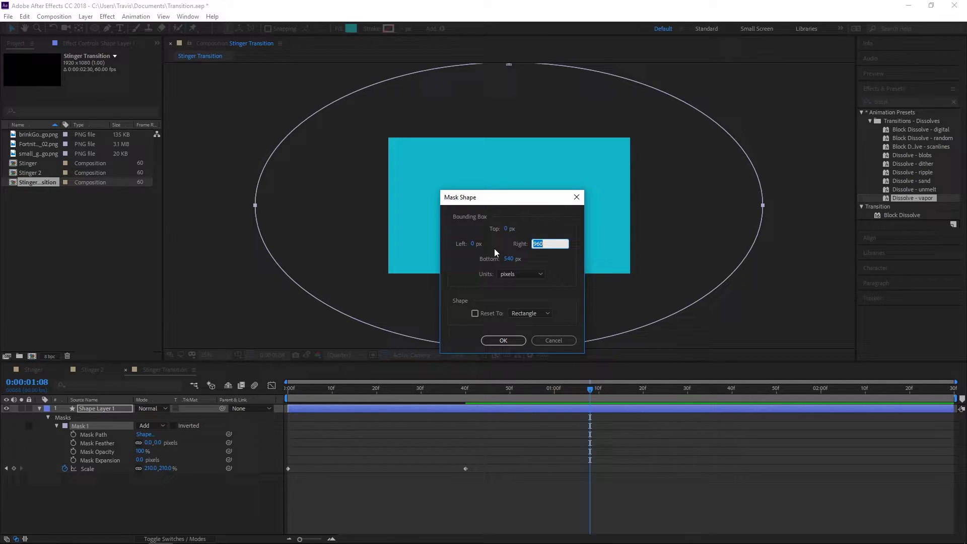
key("Tab")
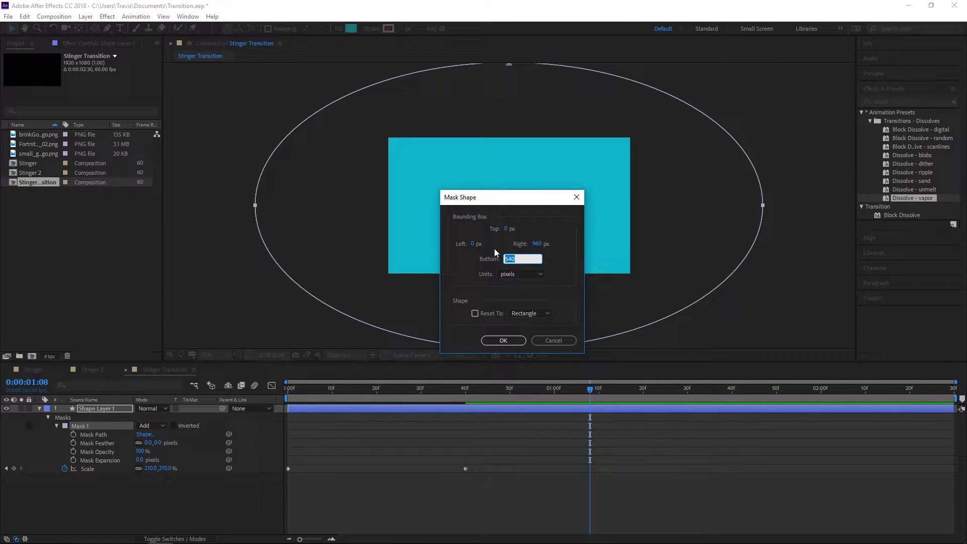
type("960")
key("Return")
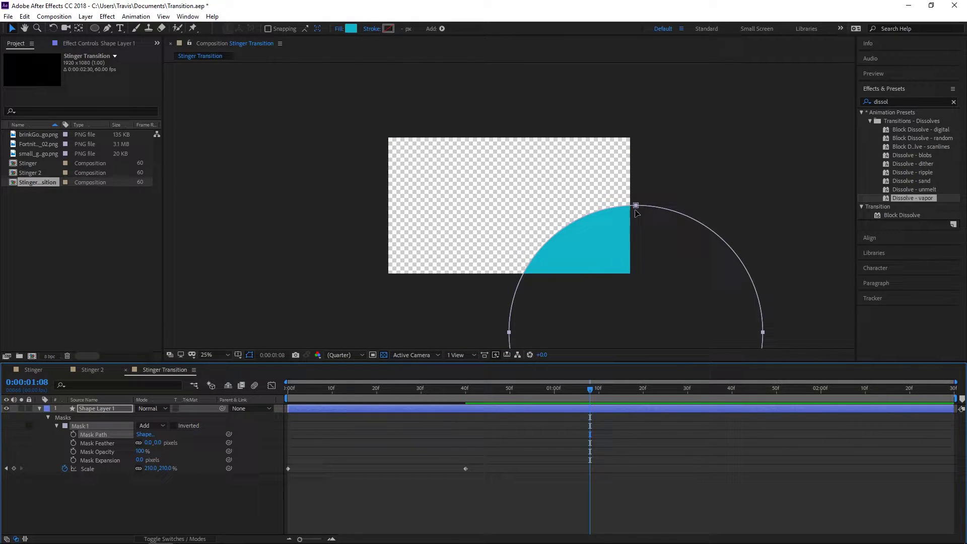
left_click_drag(638, 208, 507, 74)
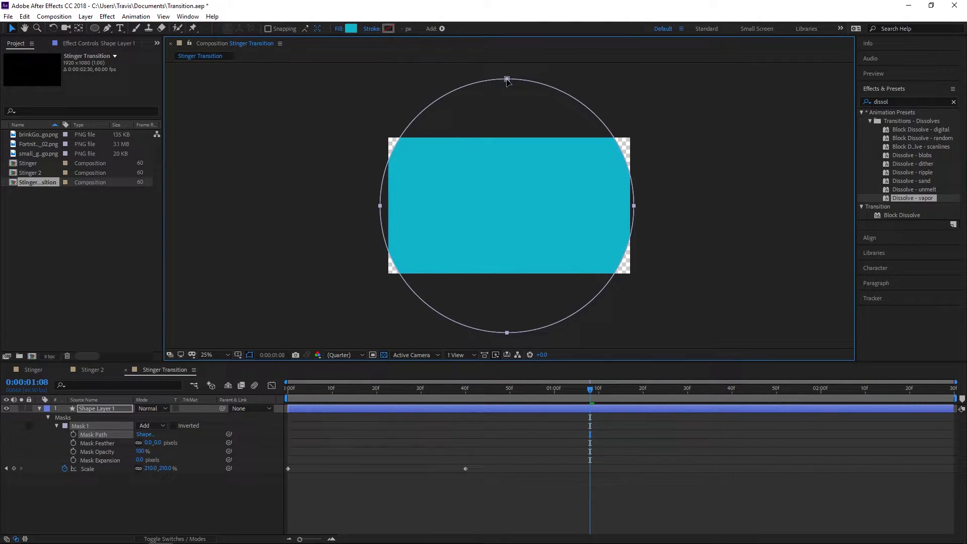
left_click_drag(430, 389, 549, 405)
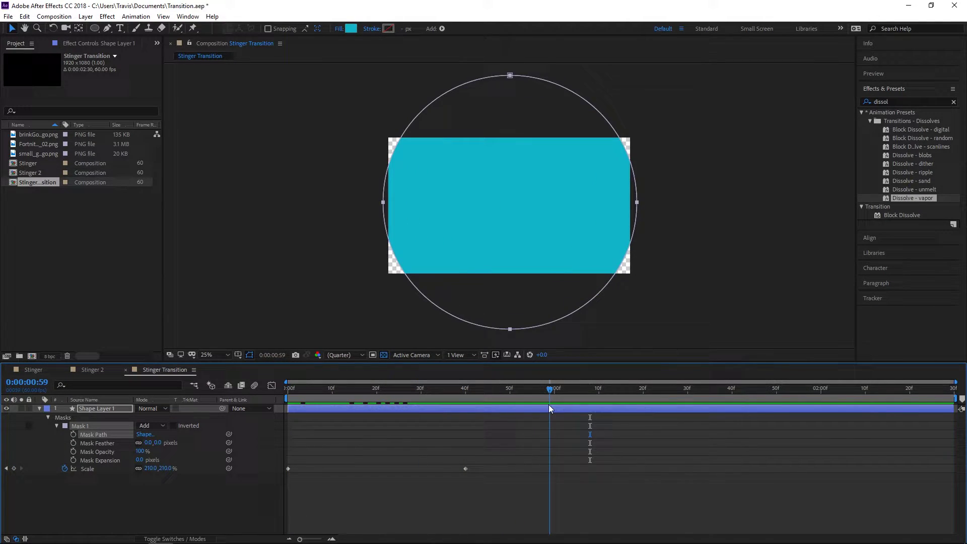
Step: Switch Mask 1 to Subtract and drag Mask Expansion down to about -537 pixels
left_click(158, 425)
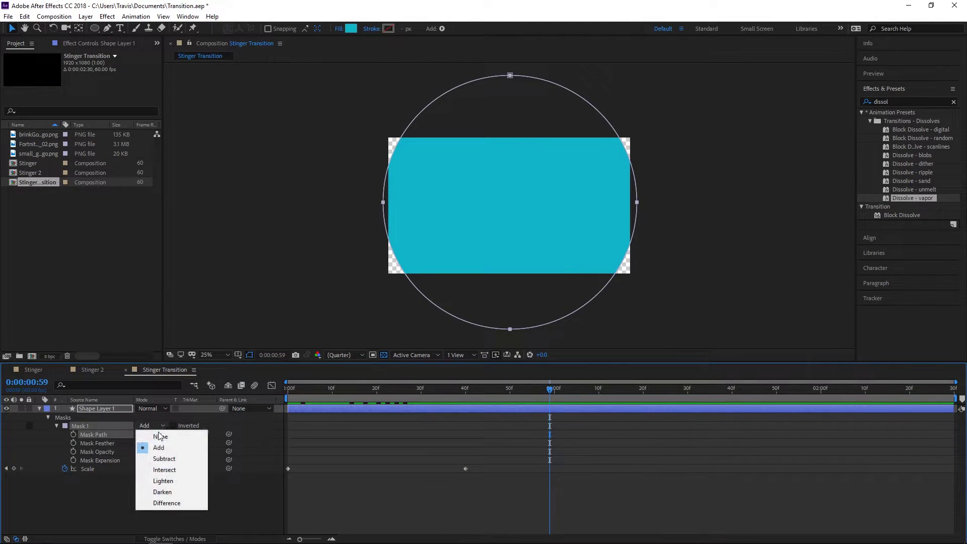
left_click(152, 457)
left_click_drag(516, 379, 429, 408)
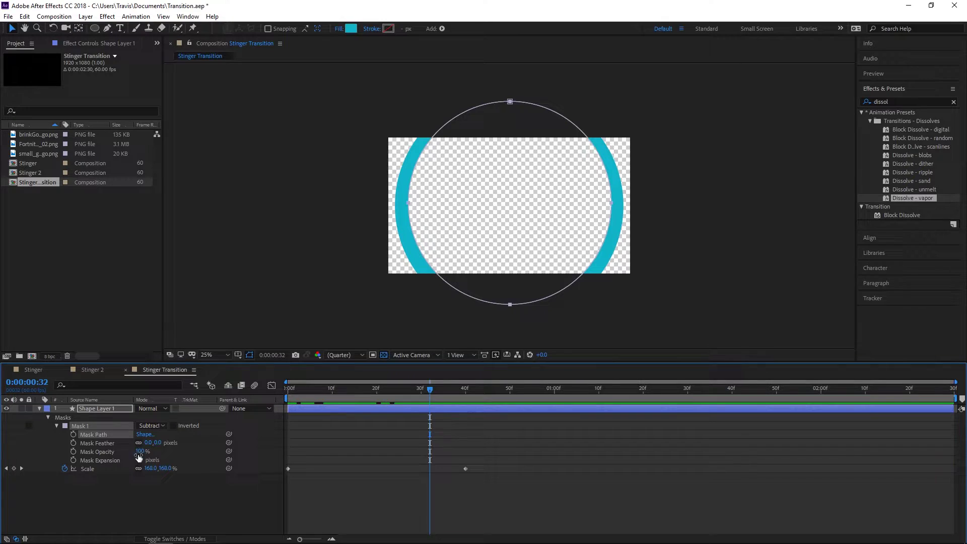
left_click_drag(139, 466, 12, 477)
left_click_drag(141, 461, 134, 464)
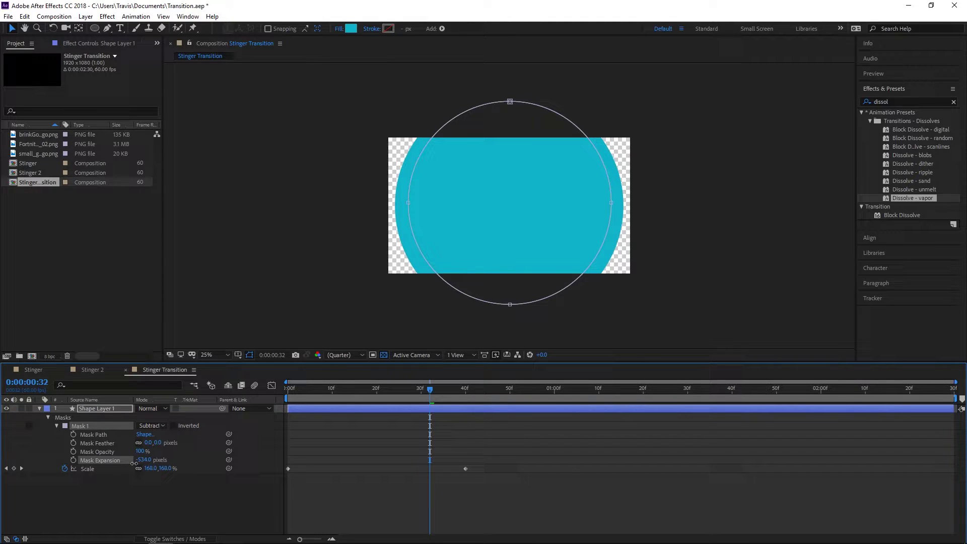
left_click_drag(388, 395, 279, 418)
Step: Keyframe Mask Expansion at -537 px at 1:40 and a larger value at 2:10, then preview
scroll(483, 246, "up", 2)
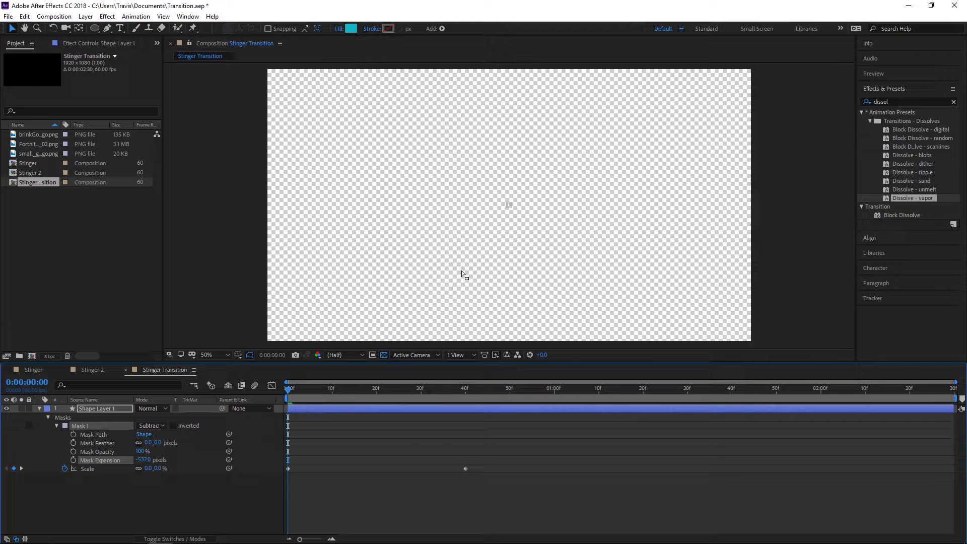
scroll(462, 271, "down", 2)
key("space")
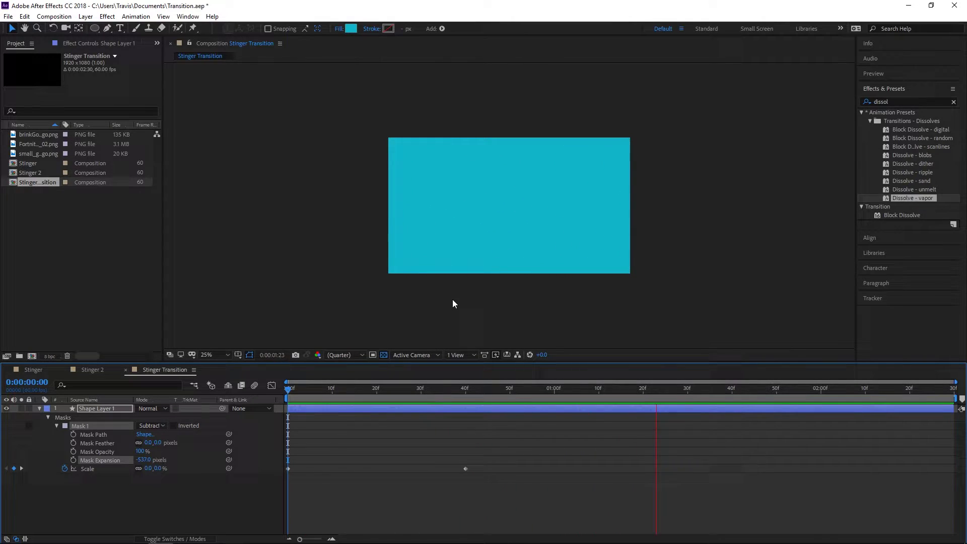
left_click_drag(473, 391, 734, 397)
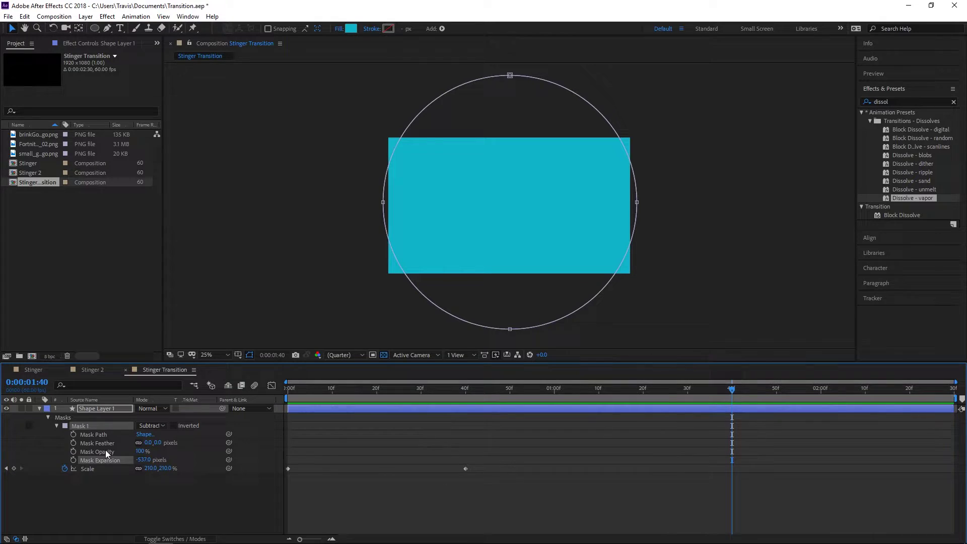
left_click(73, 459)
left_click_drag(773, 394, 866, 394)
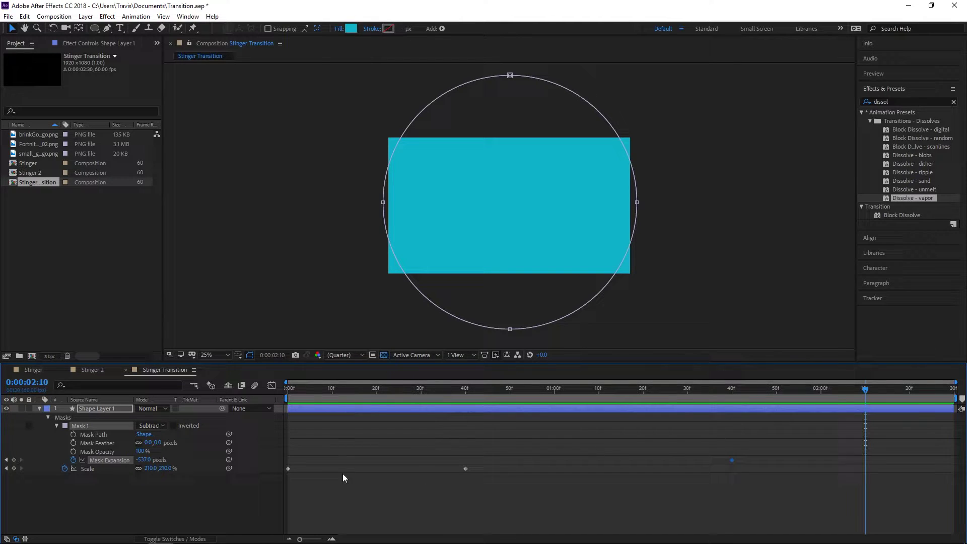
left_click_drag(146, 460, 469, 461)
key("space")
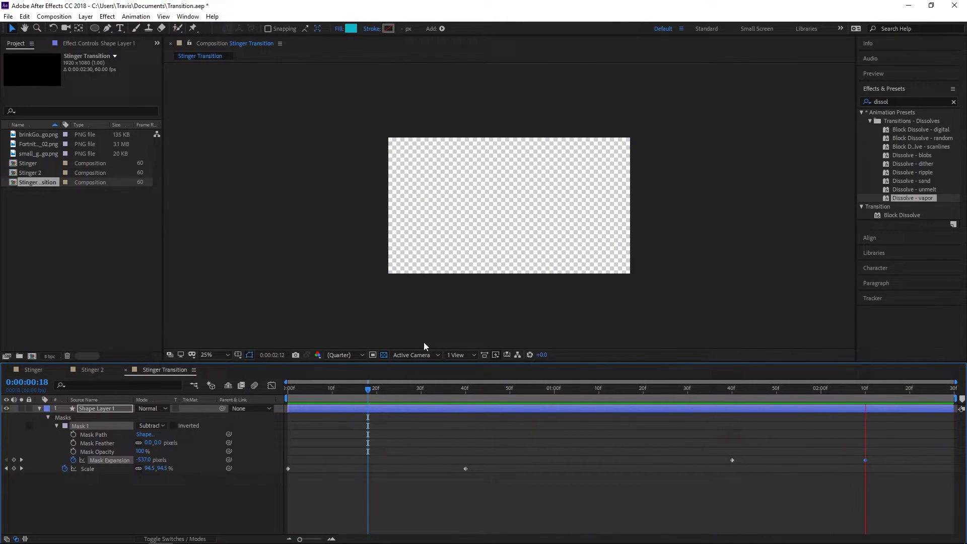
left_click_drag(368, 385, 267, 403)
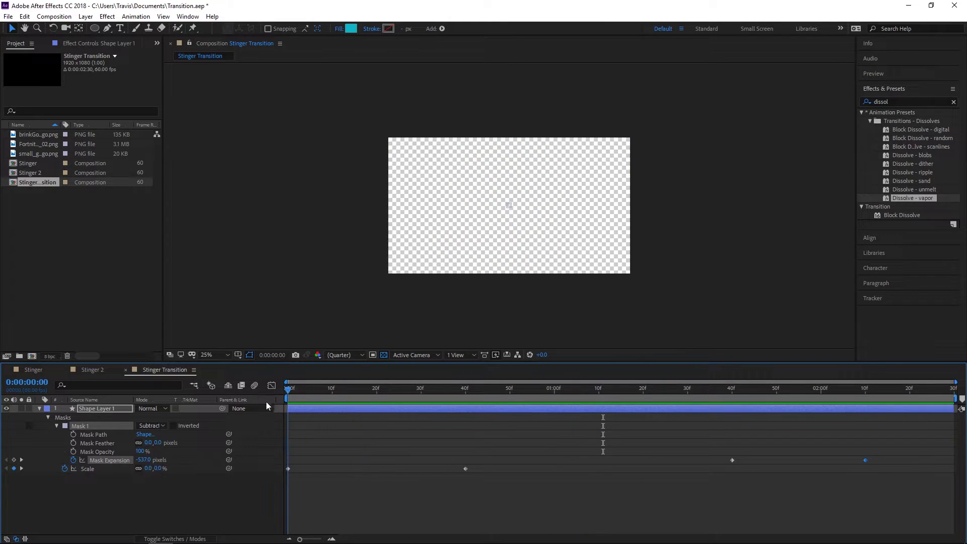
left_click(39, 409)
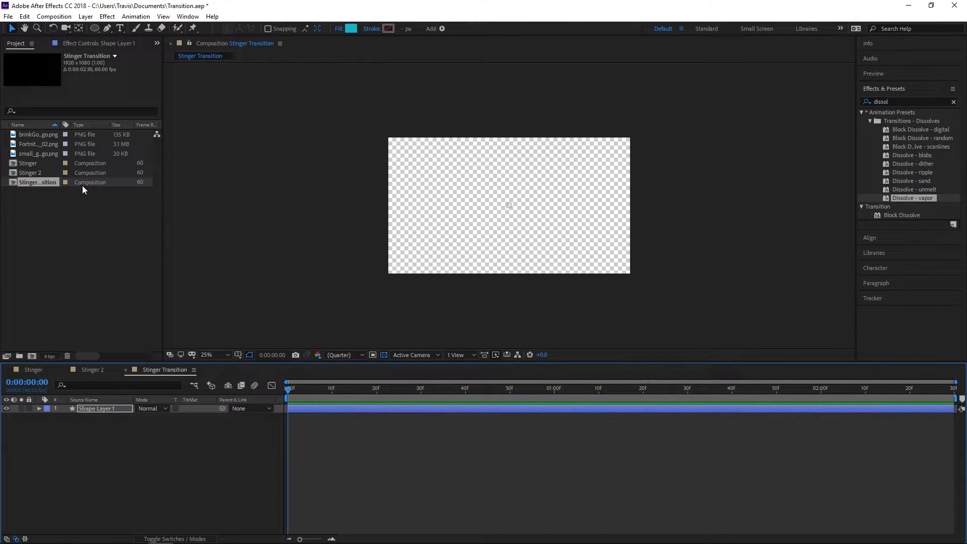
Step: Drag brinkGoatLogo.png into the composition and scale it to about 32%, centred
left_click(40, 132)
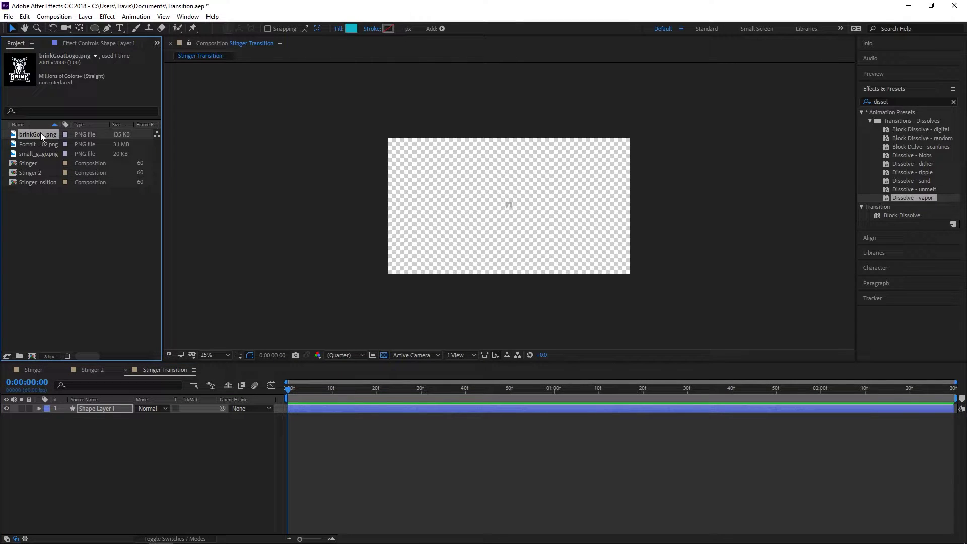
left_click_drag(34, 132, 514, 212)
left_click_drag(637, 331, 573, 244)
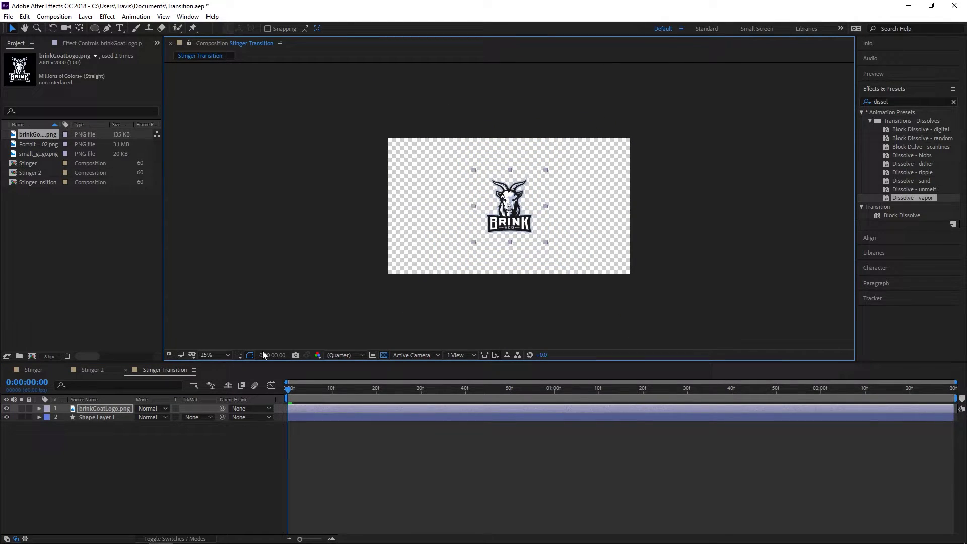
key("space")
scroll(524, 236, "up", 2)
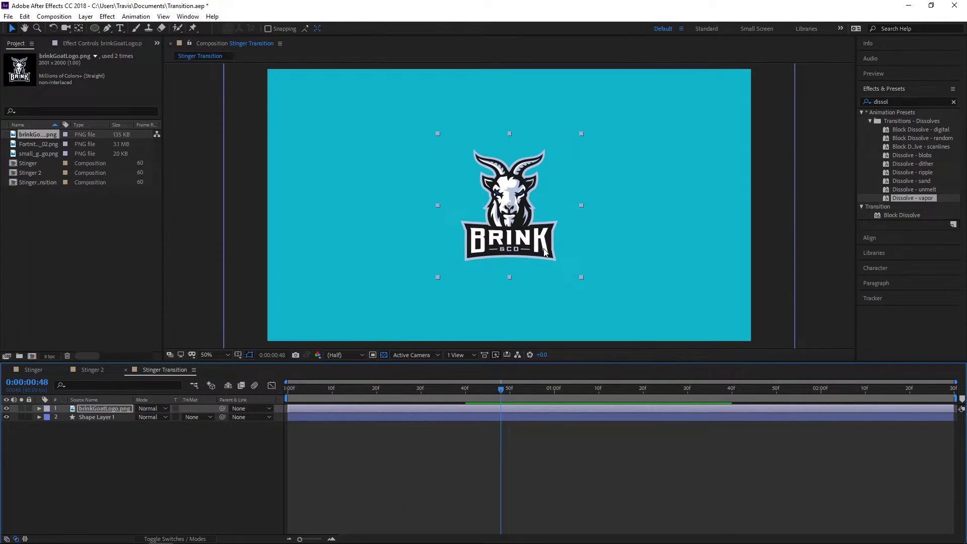
left_click(580, 277)
left_click(543, 246)
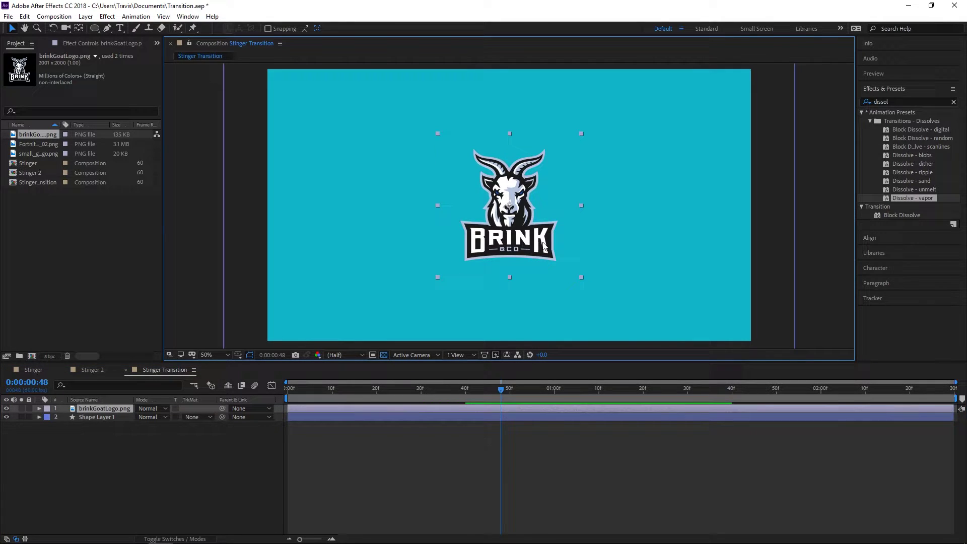
left_click_drag(582, 278, 603, 286)
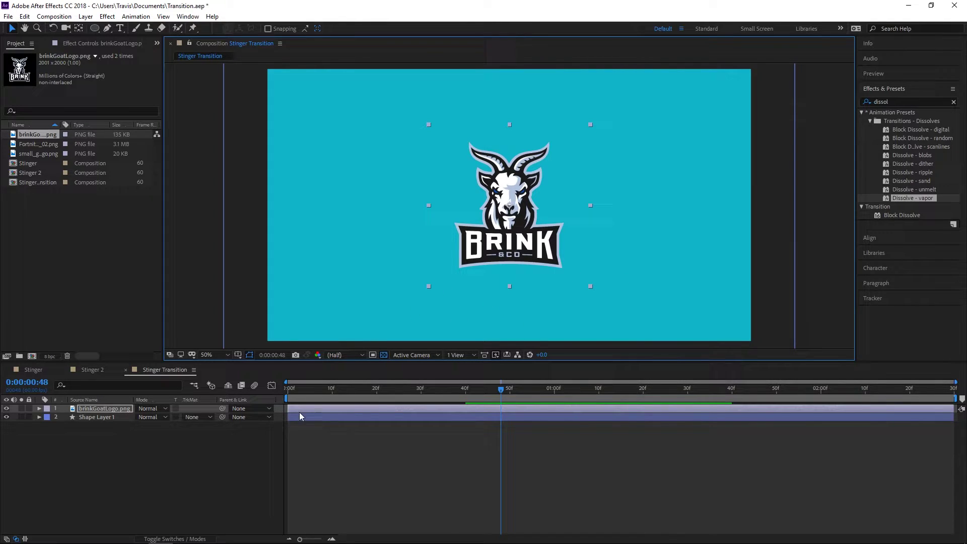
left_click_drag(370, 395, 469, 393)
Step: Reveal the logo's Scale, Rotation and Opacity, then move to frame 40 where the circle is full
key("s")
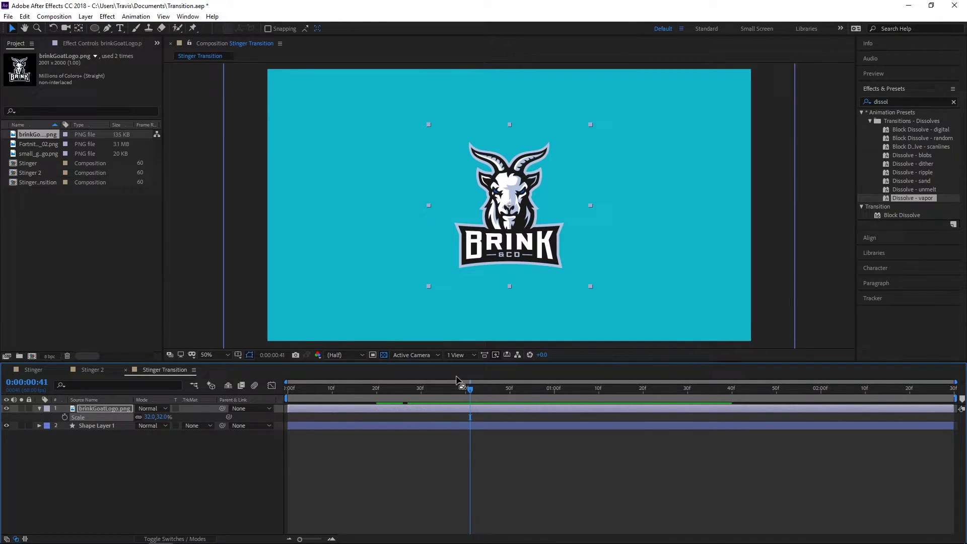
key("shift+r")
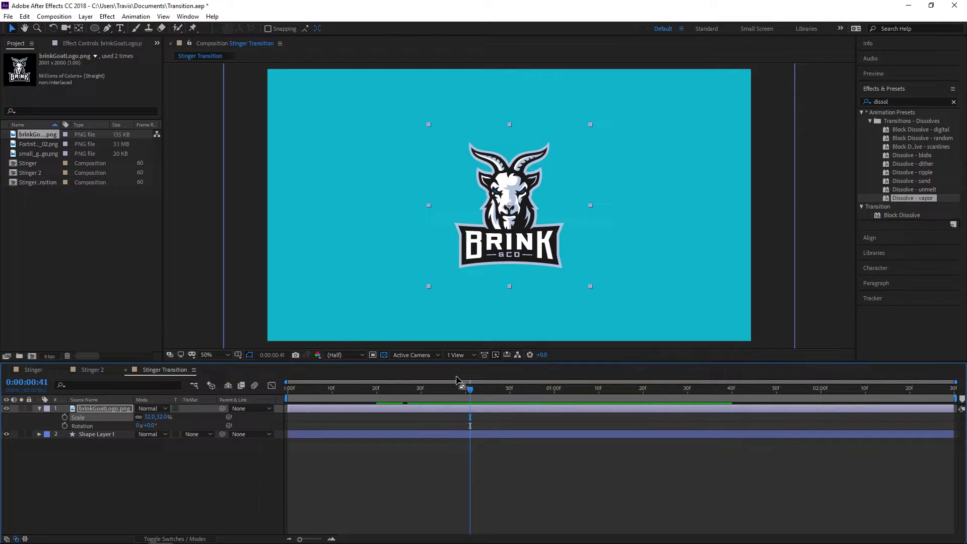
key("shift+t")
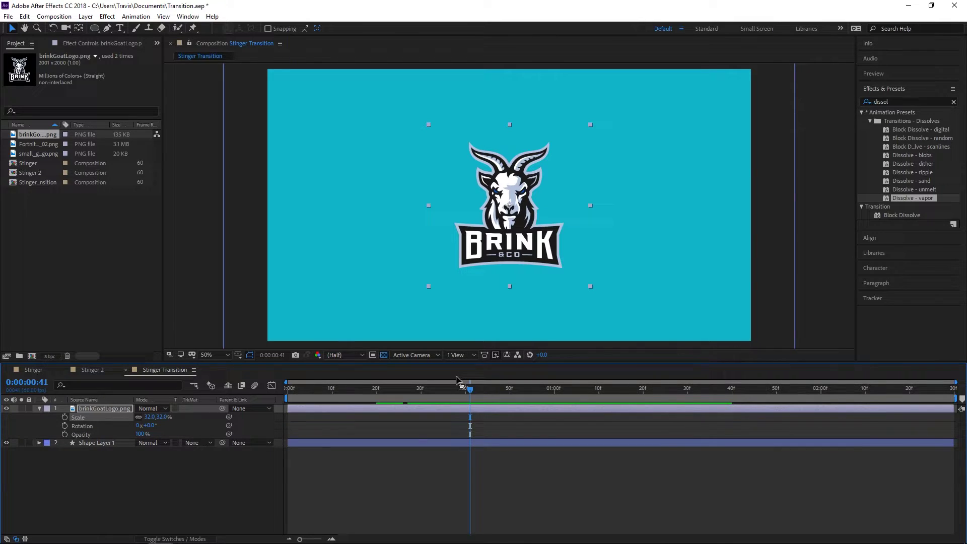
left_click_drag(470, 390, 375, 412)
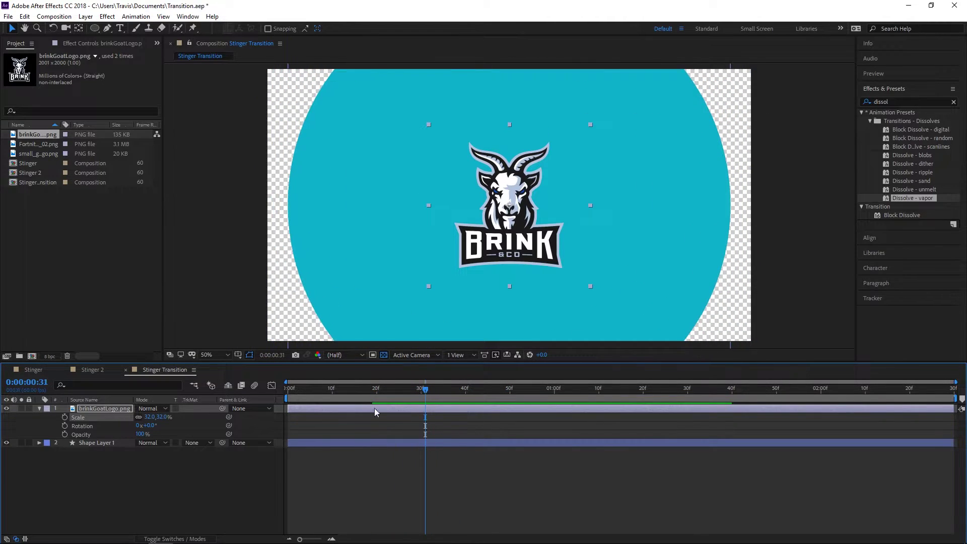
left_click(101, 443)
key("u")
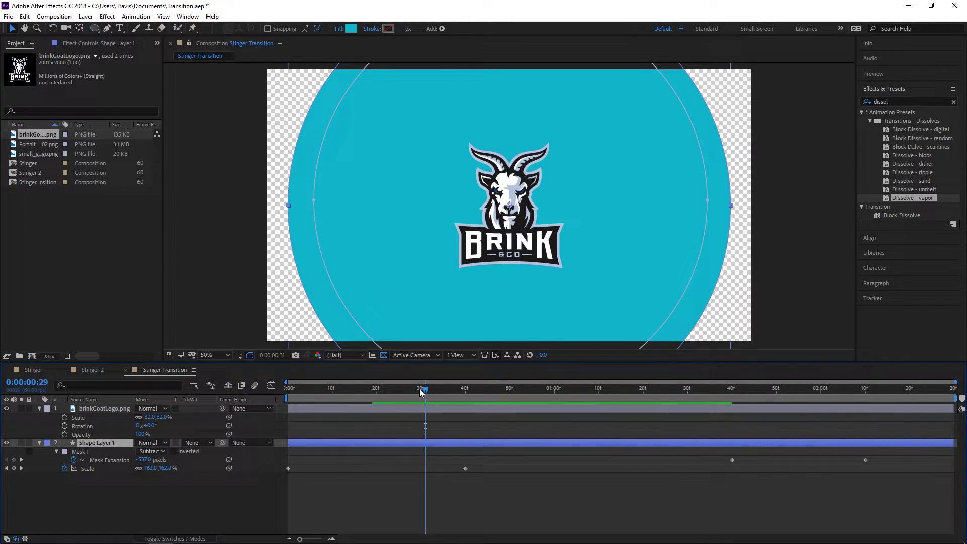
left_click_drag(420, 389, 466, 394)
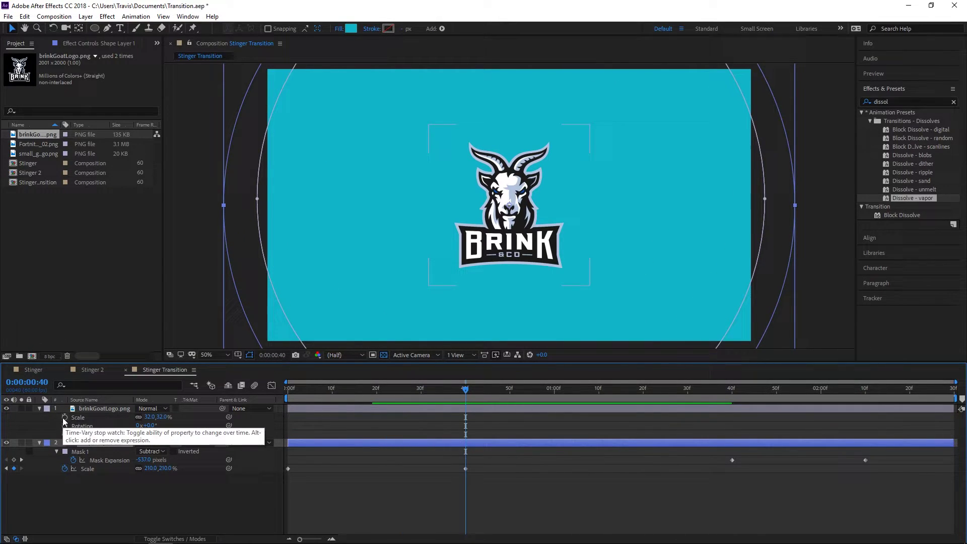
Step: Set logo Scale, Rotation and Opacity keyframes at 40 frames and at 1:00
left_click_drag(65, 418, 67, 439)
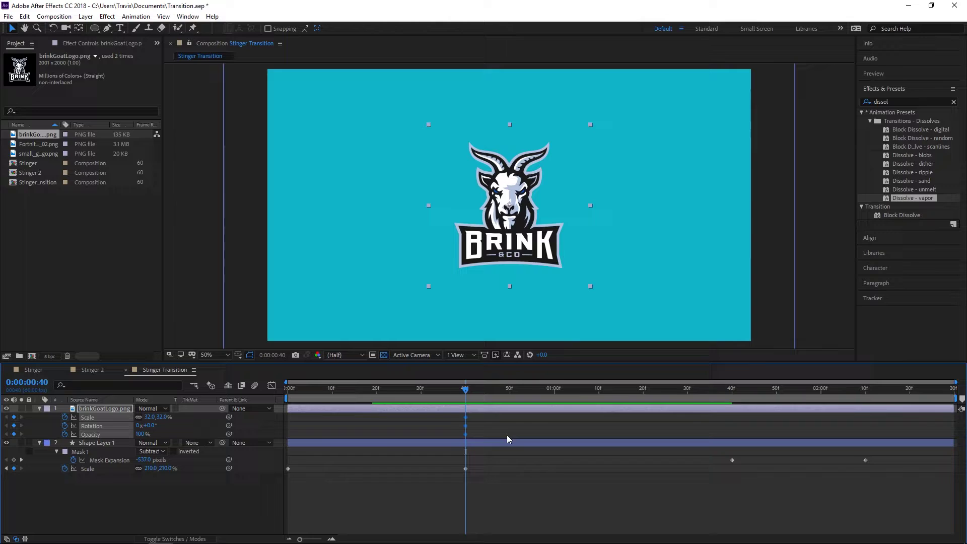
left_click_drag(474, 394, 556, 403)
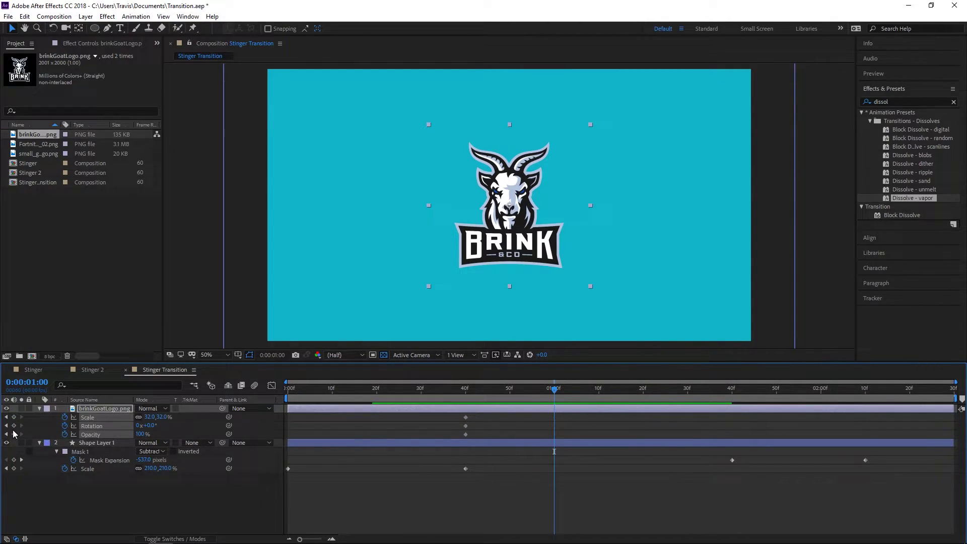
left_click(15, 433)
left_click(14, 426)
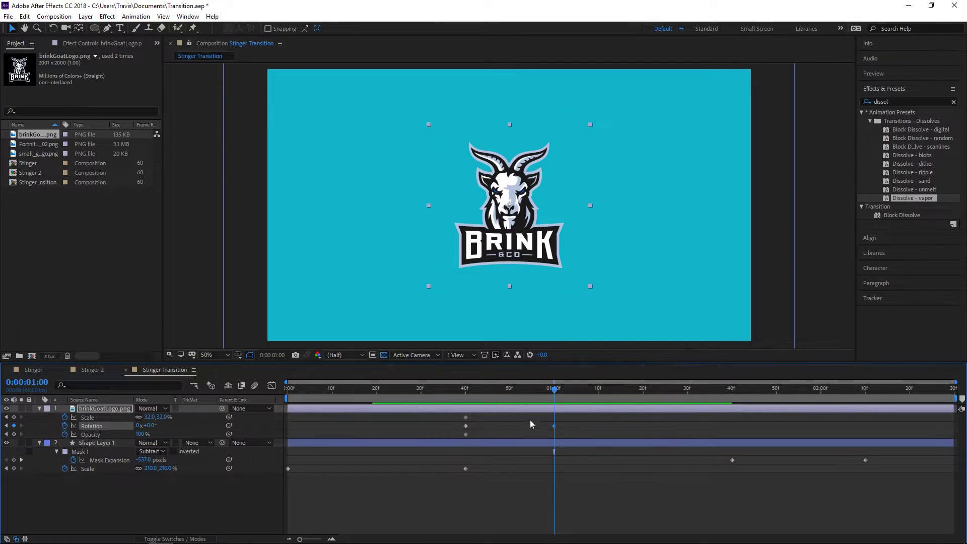
left_click(14, 418)
left_click(14, 434)
Step: At the logo's first keyframes, set its Rotation to -75° and Opacity to 0%
left_click_drag(563, 394, 473, 400)
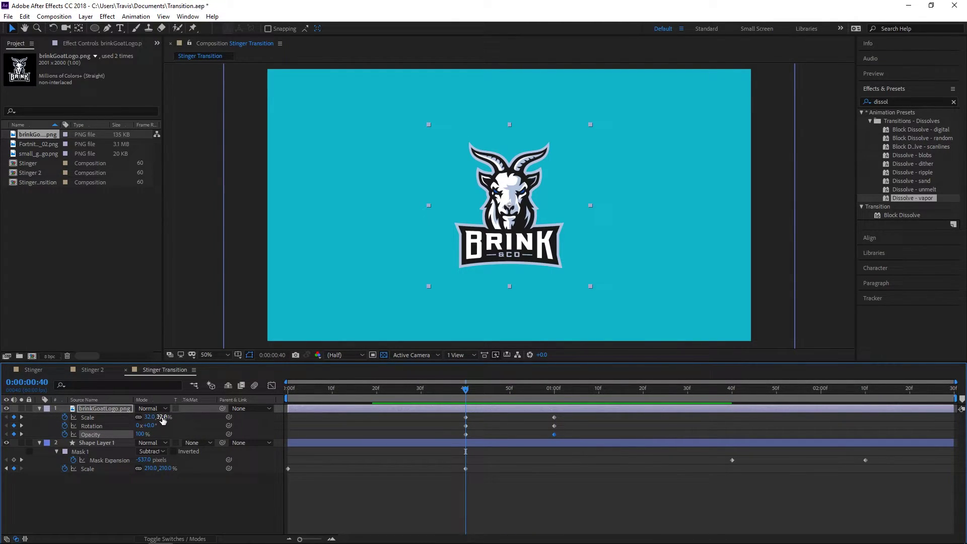
left_click_drag(152, 426, 254, 419)
left_click_drag(140, 434, 89, 434)
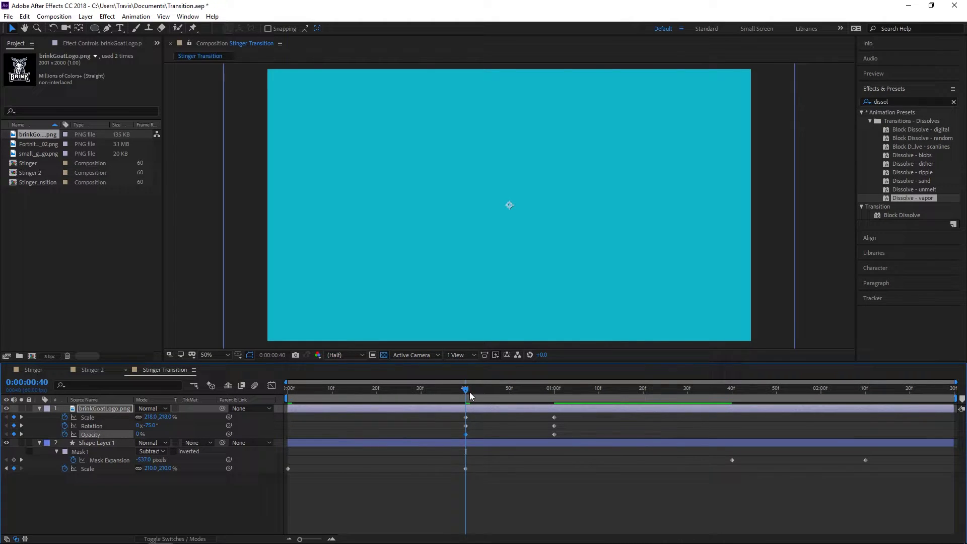
Step: Set the logo's Opacity to 100% at frame 50 and preview the fade-in
left_click_drag(470, 393, 513, 398)
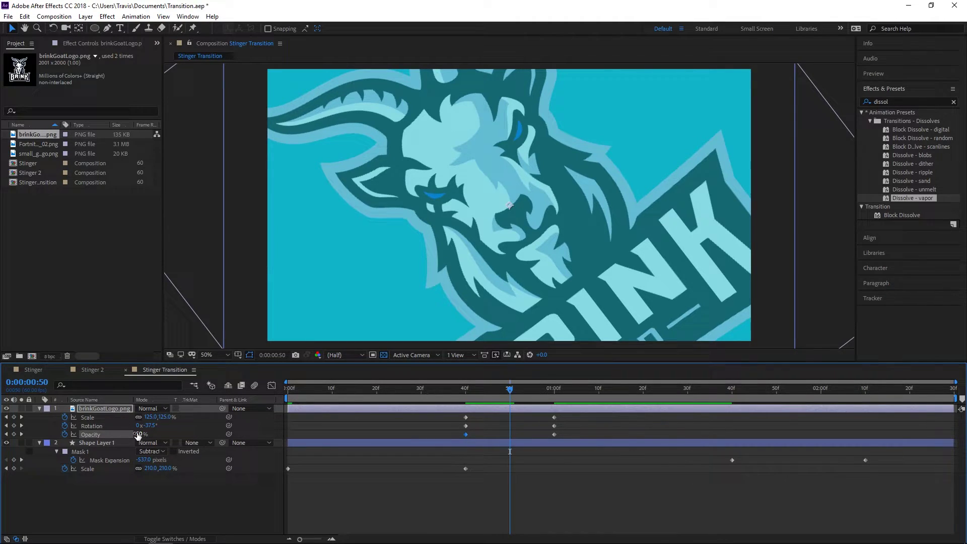
left_click_drag(138, 435, 161, 435)
left_click_drag(510, 389, 439, 389)
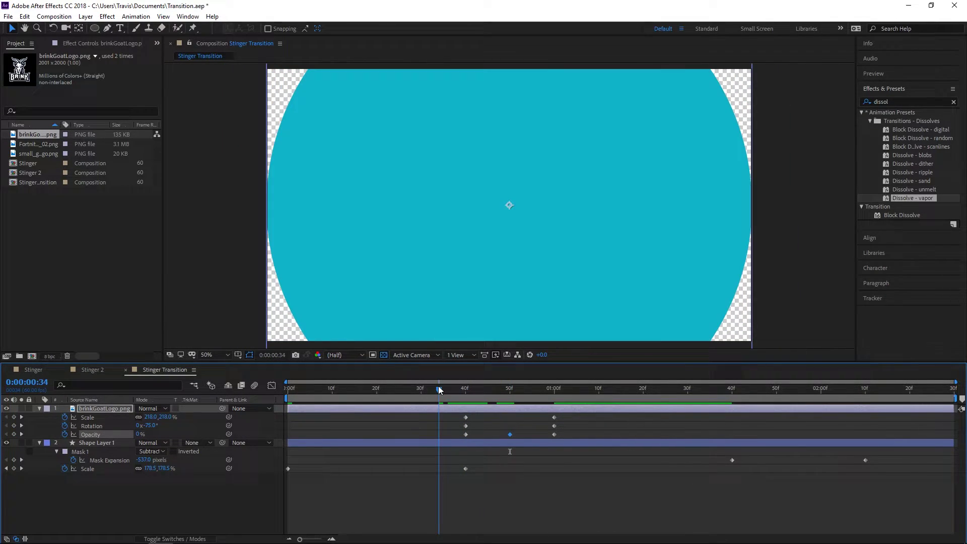
key("space")
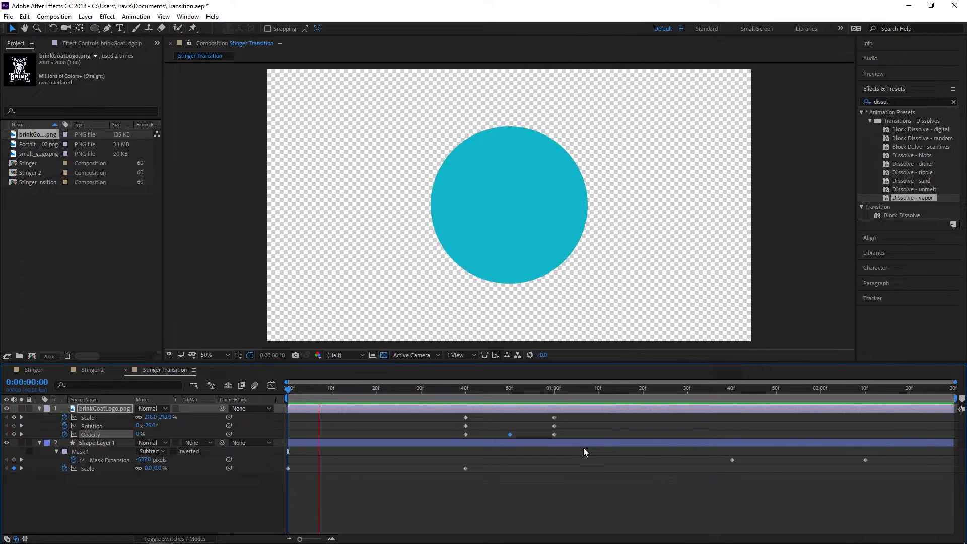
key("space")
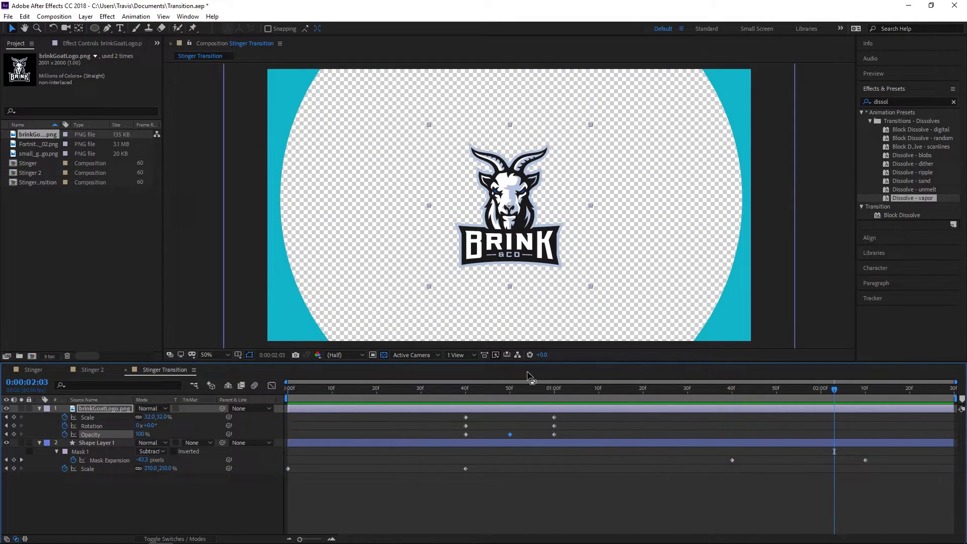
left_click_drag(509, 390, 550, 398)
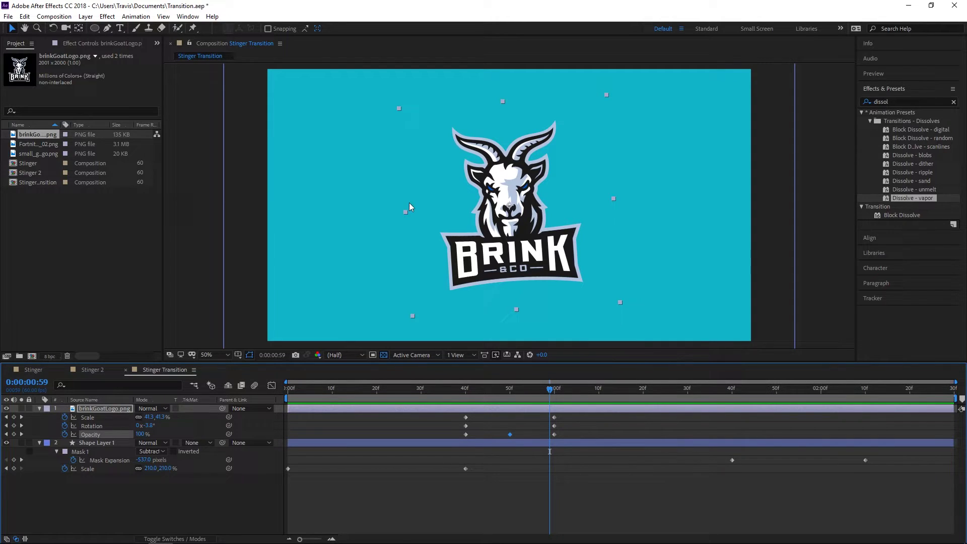
left_click_drag(515, 390, 733, 387)
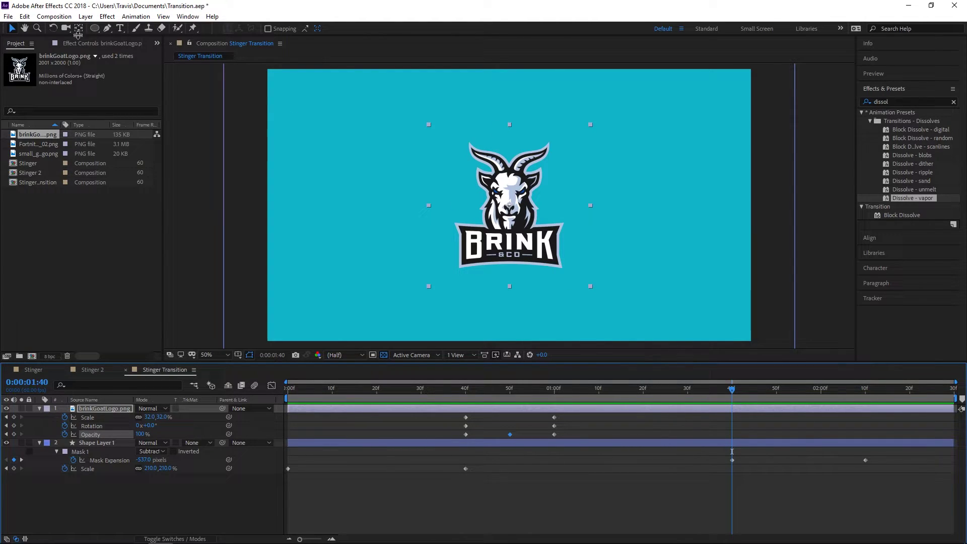
Step: Fit an elliptical mask to the logo layer and set its mode to Subtract
left_click(95, 29)
double_click(95, 29)
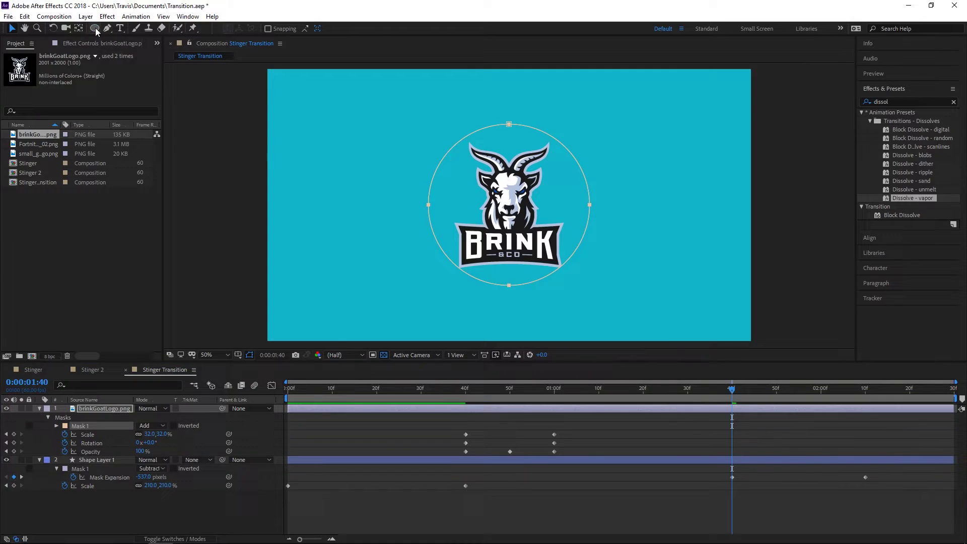
key("v")
left_click(56, 425)
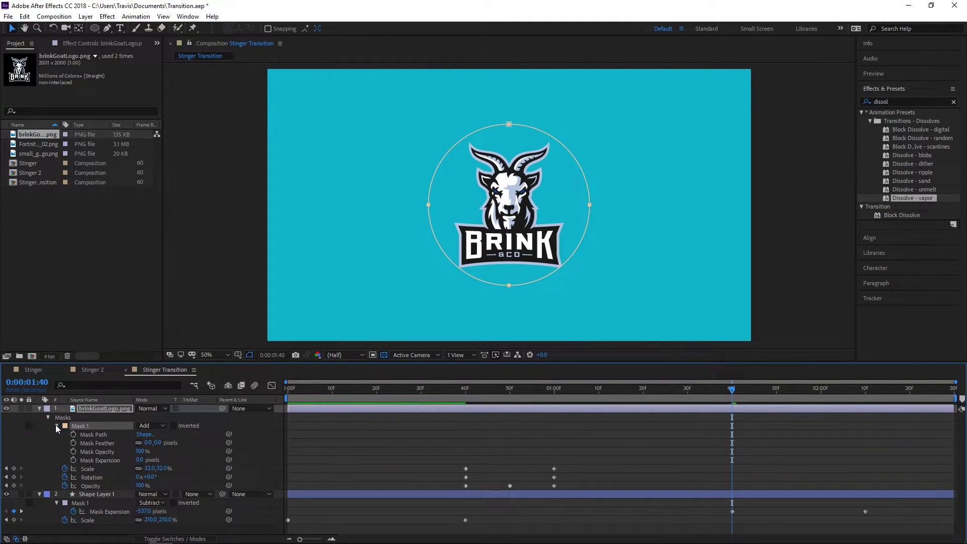
left_click(156, 426)
left_click(165, 458)
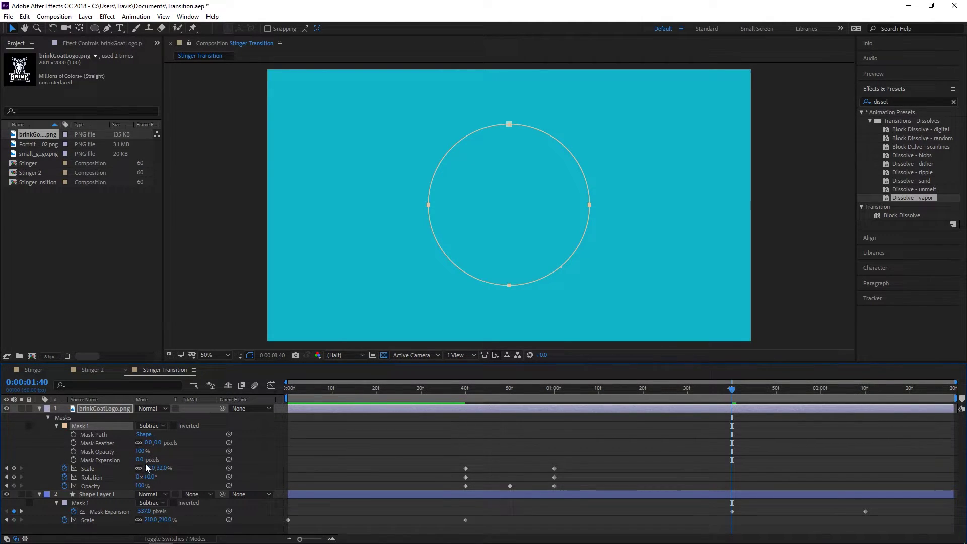
Step: Keyframe the logo's Mask Expansion at -1137 at 1:40 and 490 at 2:10
left_click_drag(139, 460, 10, 460)
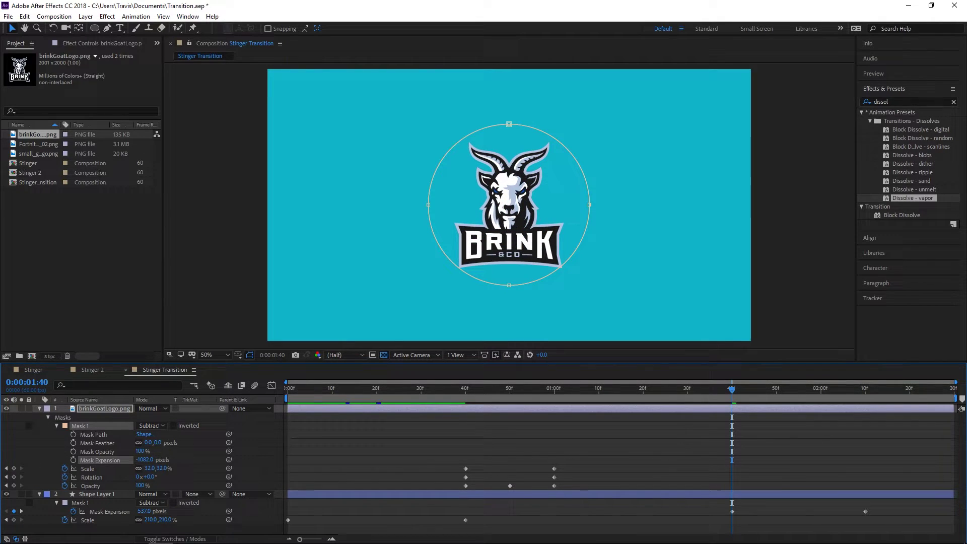
left_click_drag(137, 461, 112, 463)
left_click(73, 460)
left_click_drag(776, 389, 867, 395)
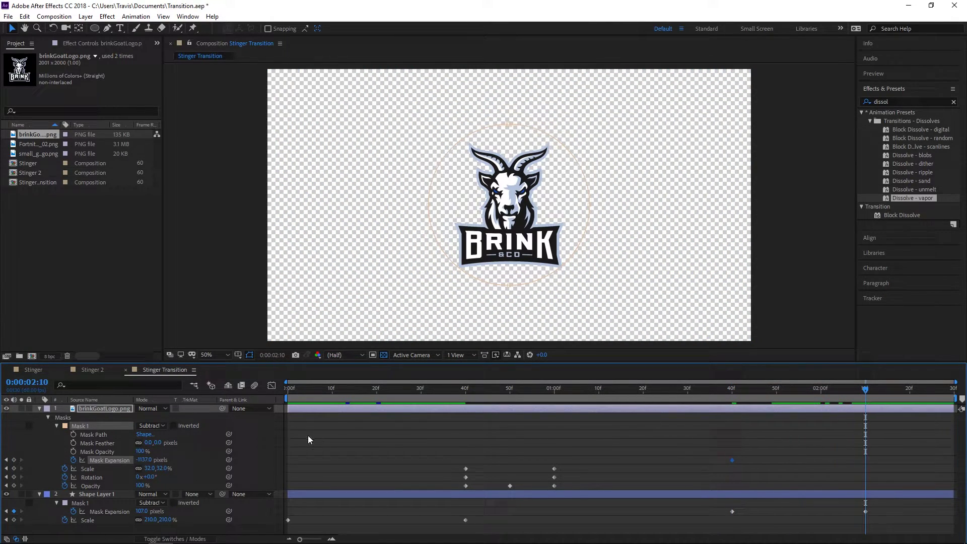
left_click_drag(158, 459, 962, 466)
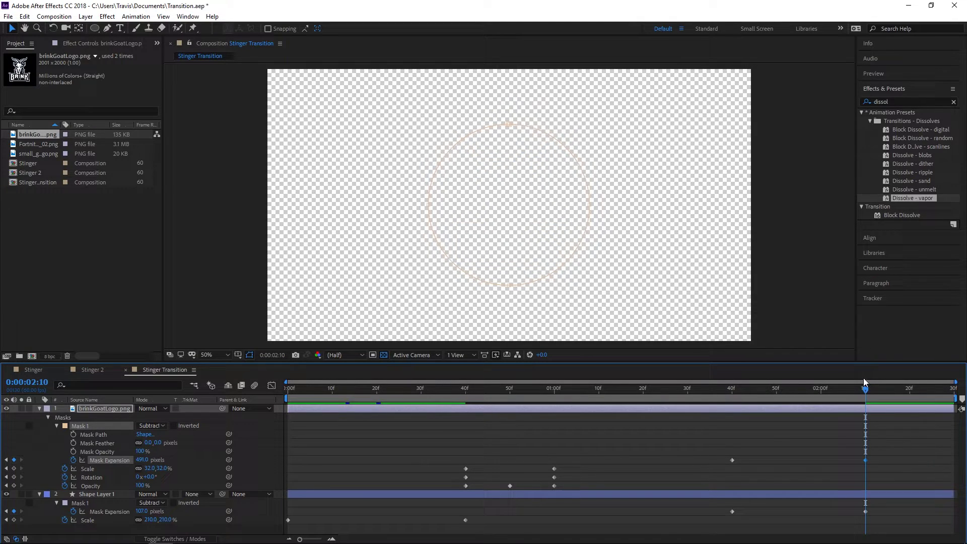
left_click_drag(865, 389, 791, 391)
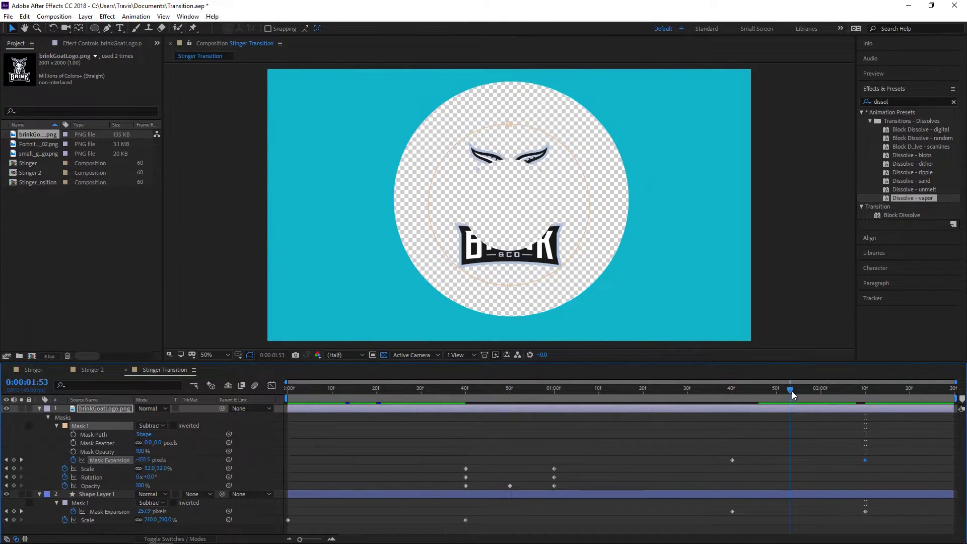
Step: Set the logo's 2:10 Mask Expansion keyframe to 6000 px and check an earlier frame
double_click(865, 461)
left_click_drag(516, 252, 522, 351)
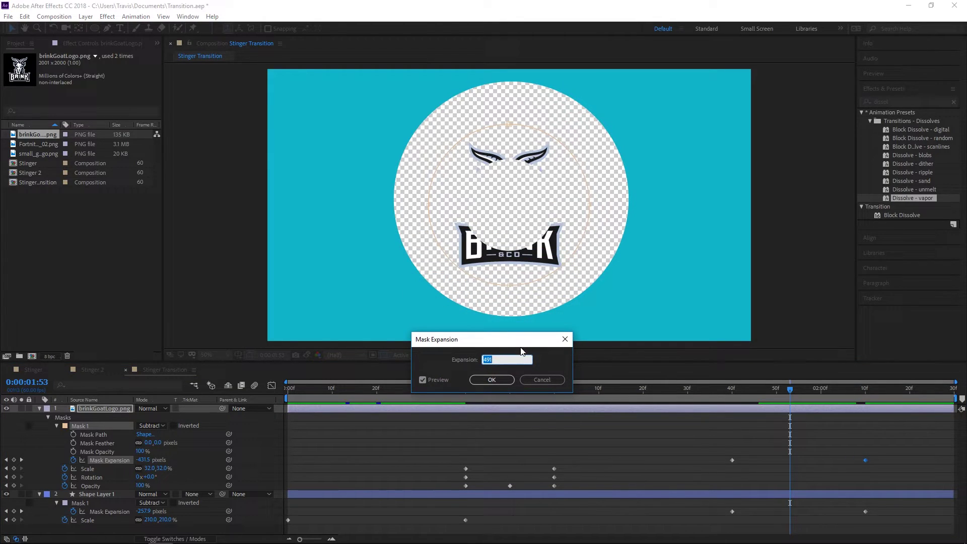
type("6000")
key("Tab")
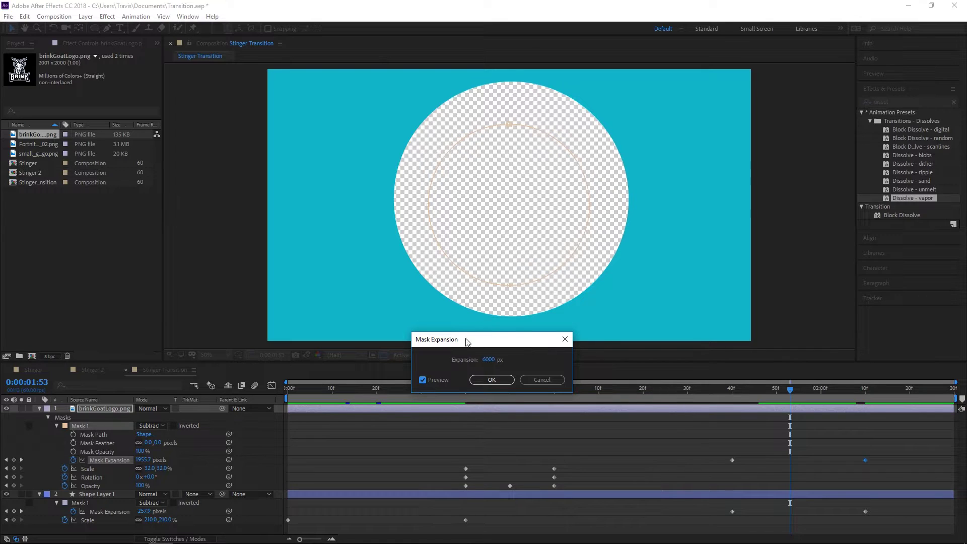
left_click(507, 379)
left_click_drag(784, 390, 746, 397)
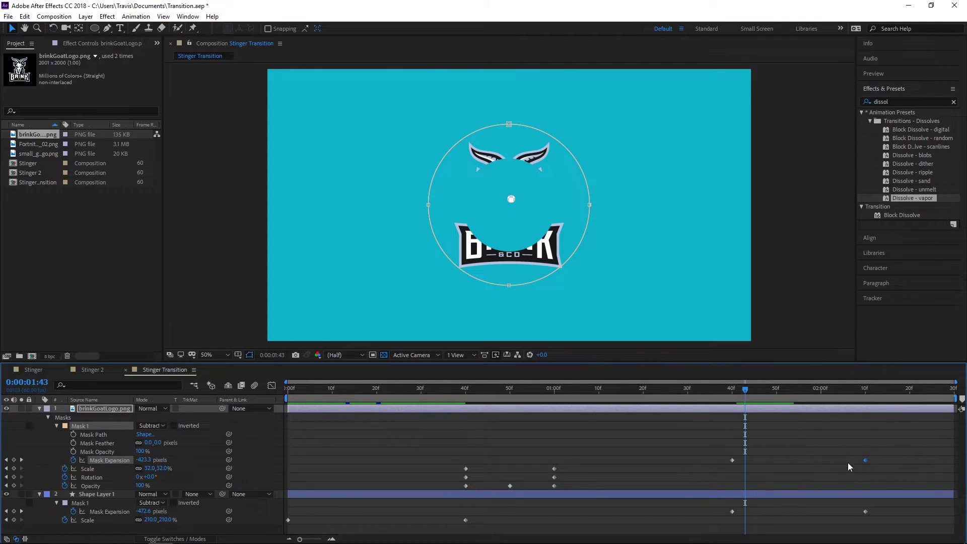
Step: Re-enter the final Mask Expansion value, trying 5000, then 2000, then 100
double_click(865, 459)
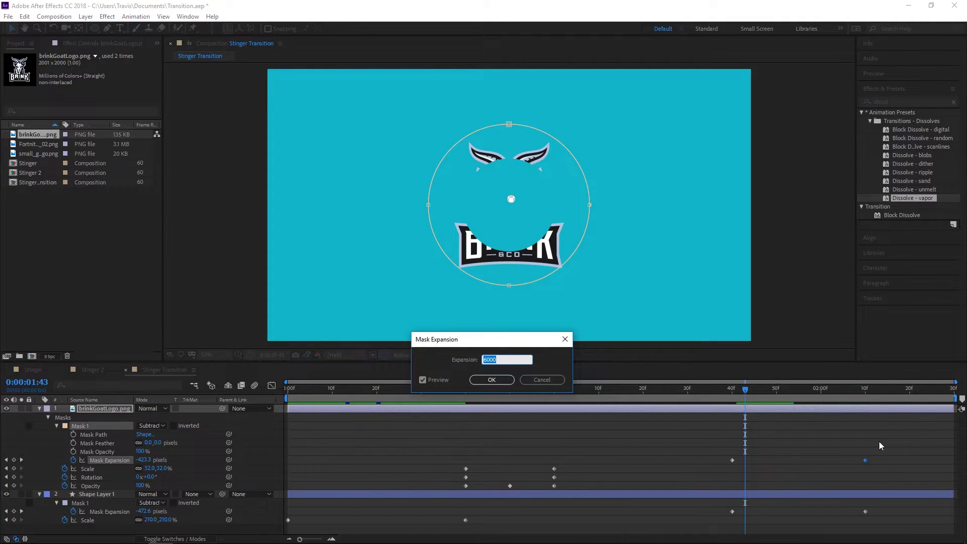
key("Return")
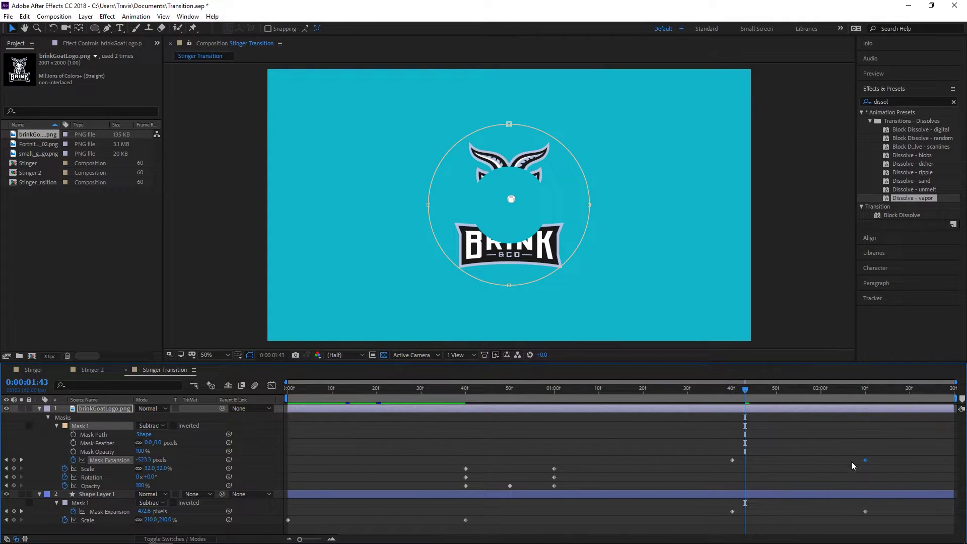
double_click(864, 460)
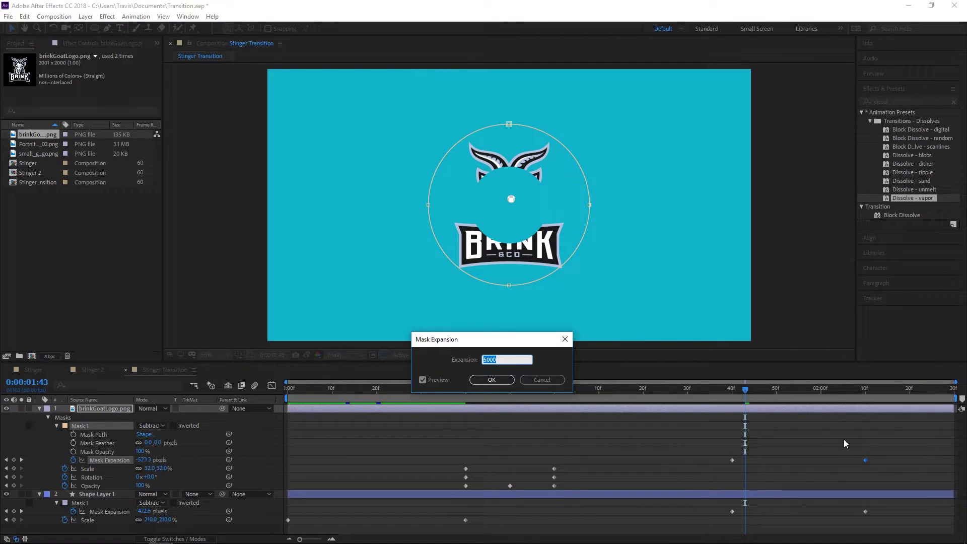
type("2000")
key("Return")
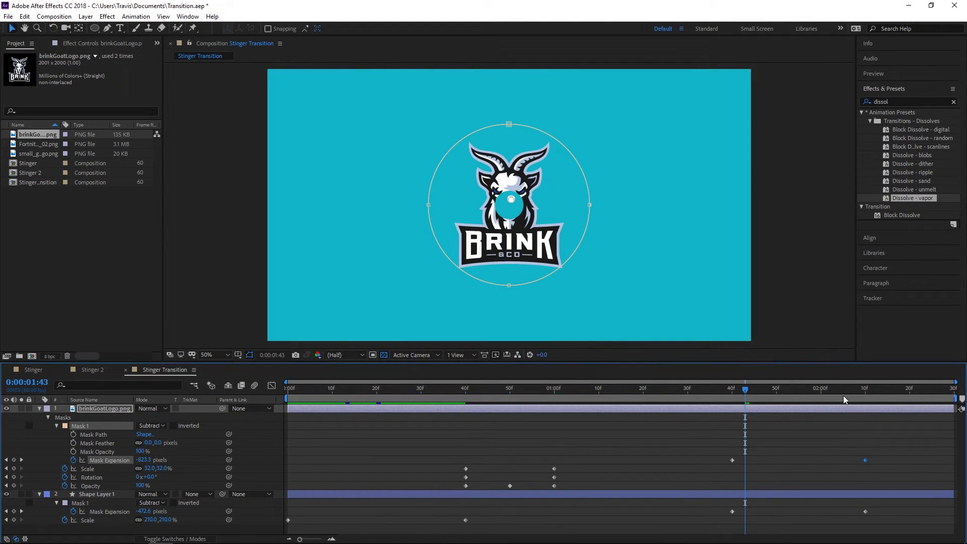
double_click(865, 460)
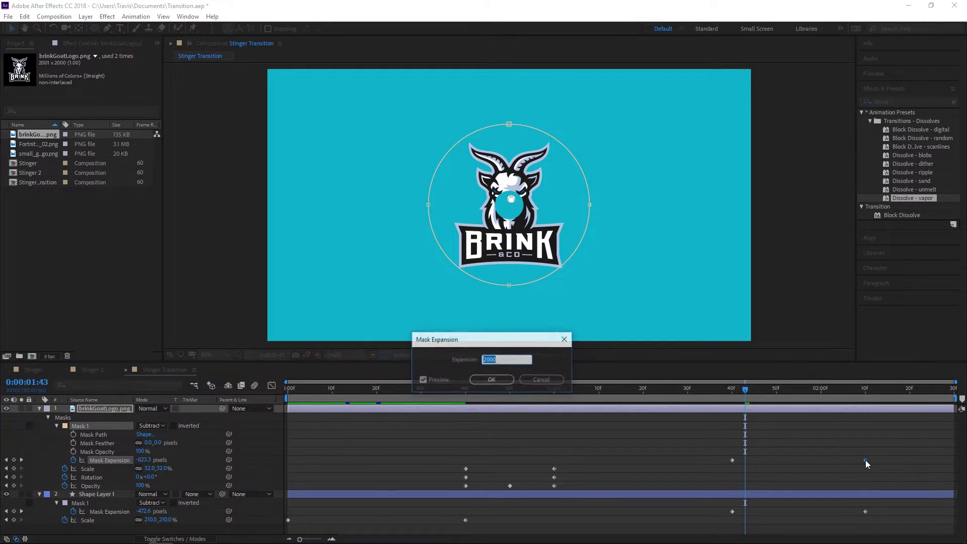
type("100")
key("Return")
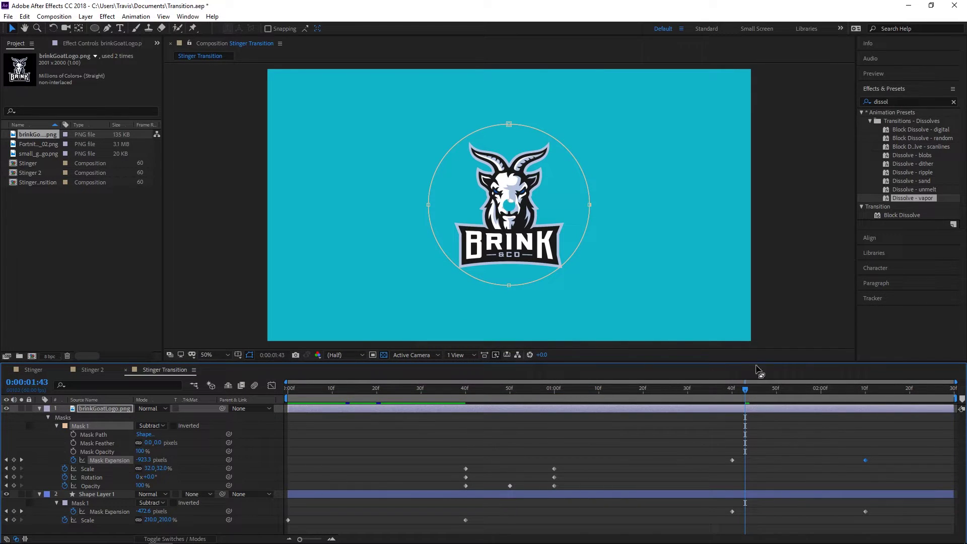
Step: Scrub through the mask-out and confirm the final expansion keyframe value
left_click(700, 390)
left_click_drag(700, 389, 794, 407)
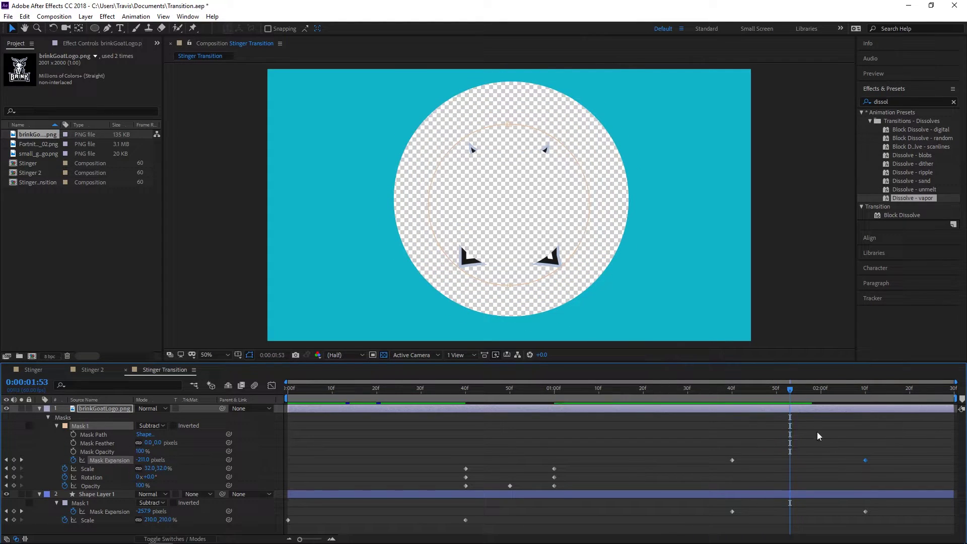
double_click(864, 460)
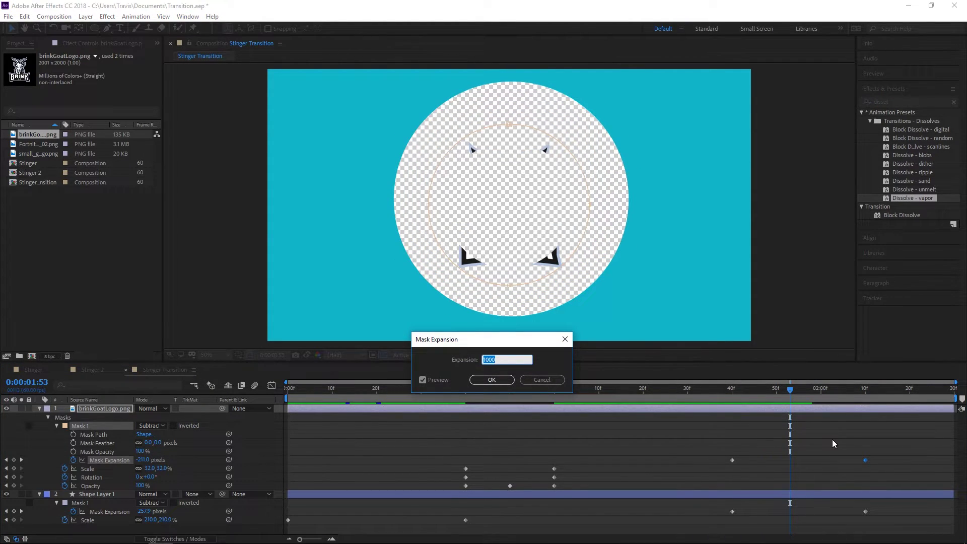
key("Return")
left_click_drag(769, 388, 661, 388)
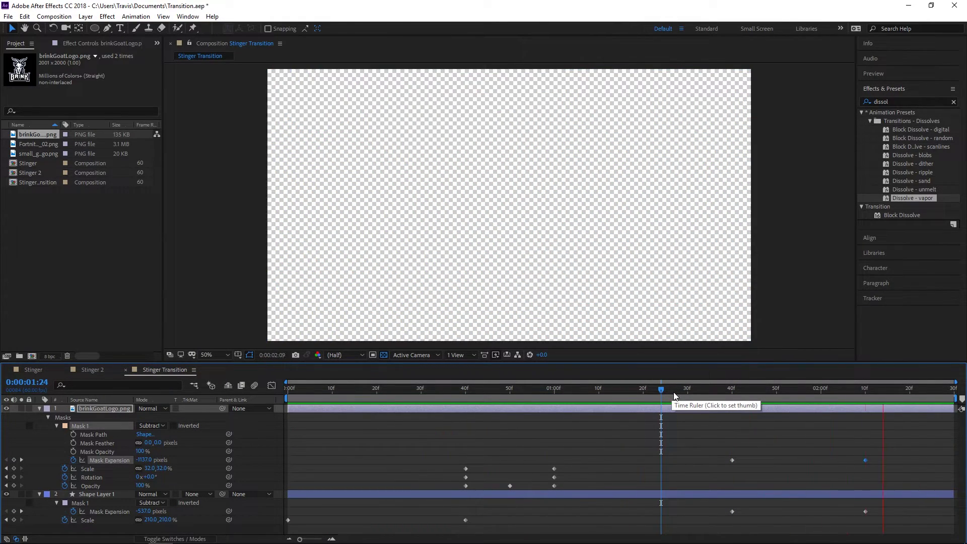
Step: Collapse both layers, enable motion blur for the composition and Shape Layer 1, then preview
key("Page_Up")
key("Page_Up")
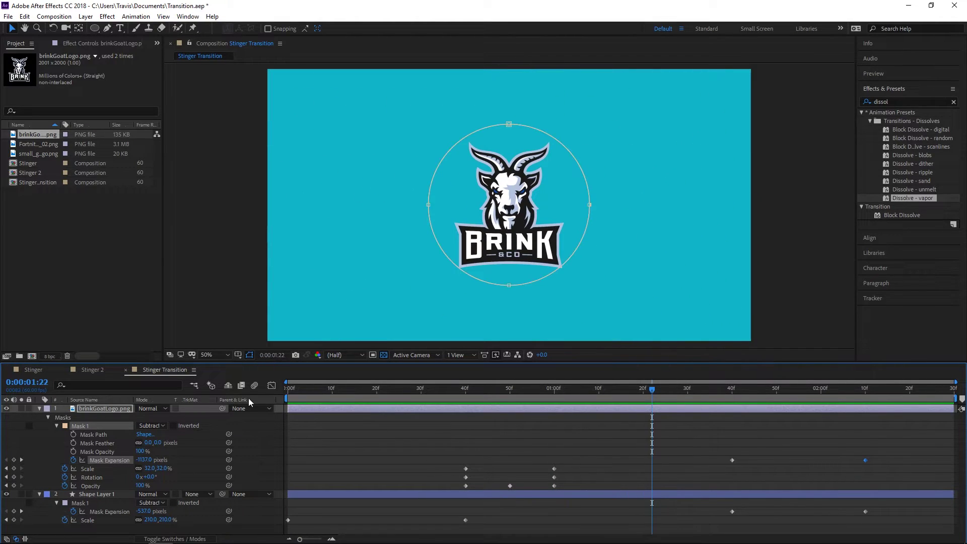
left_click(38, 409)
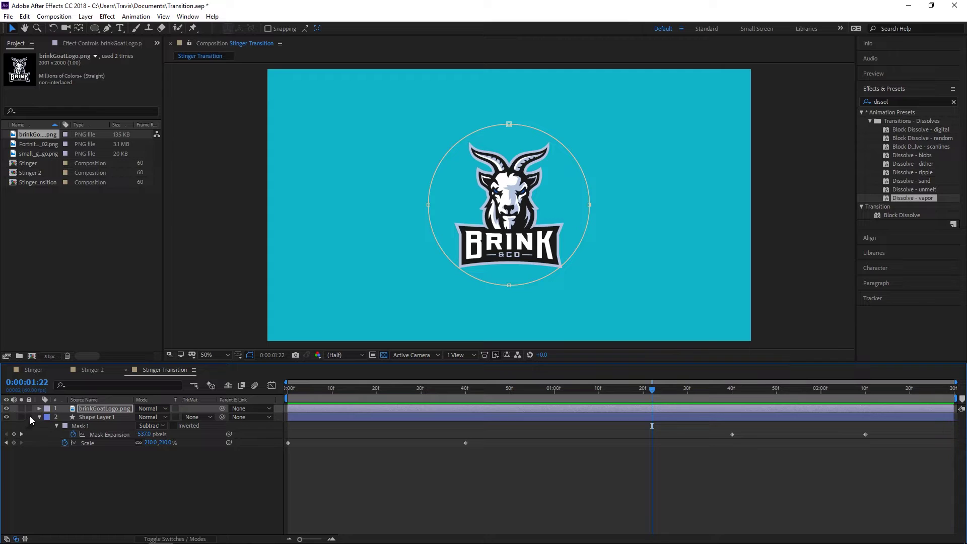
left_click(39, 417)
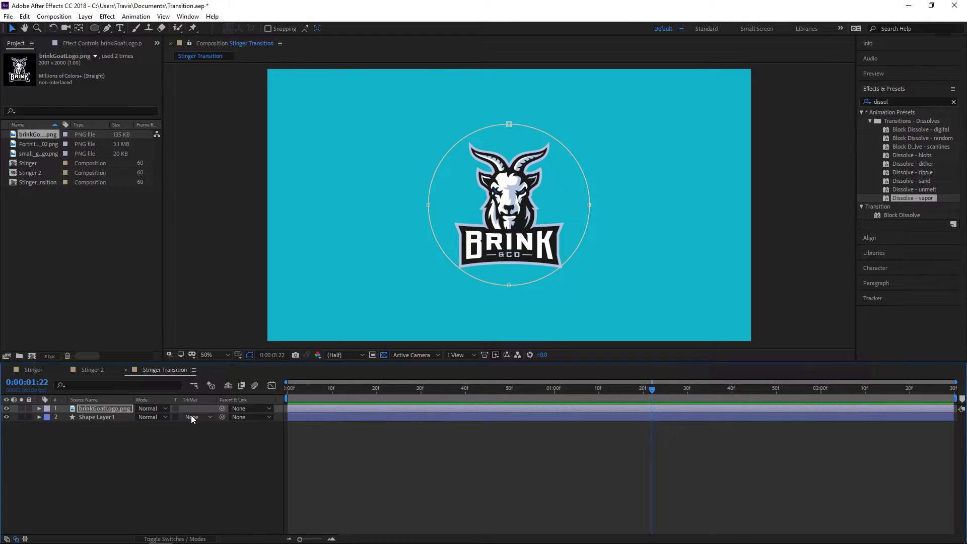
left_click(180, 540)
left_click_drag(630, 388, 342, 391)
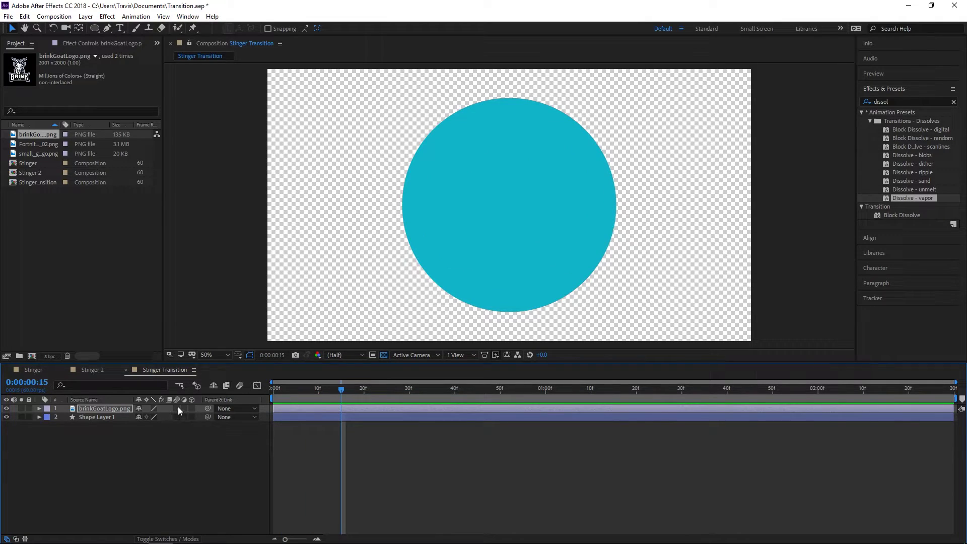
left_click(240, 385)
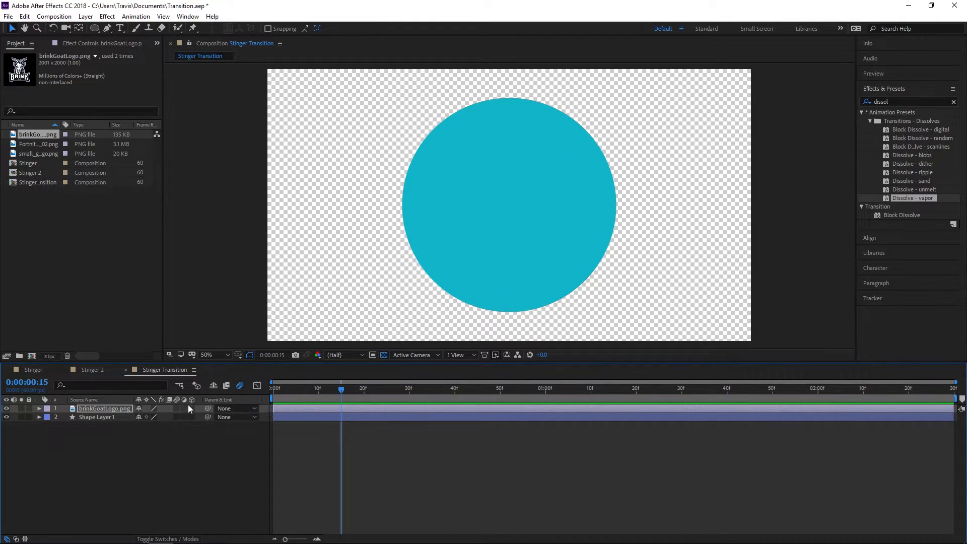
left_click(177, 417)
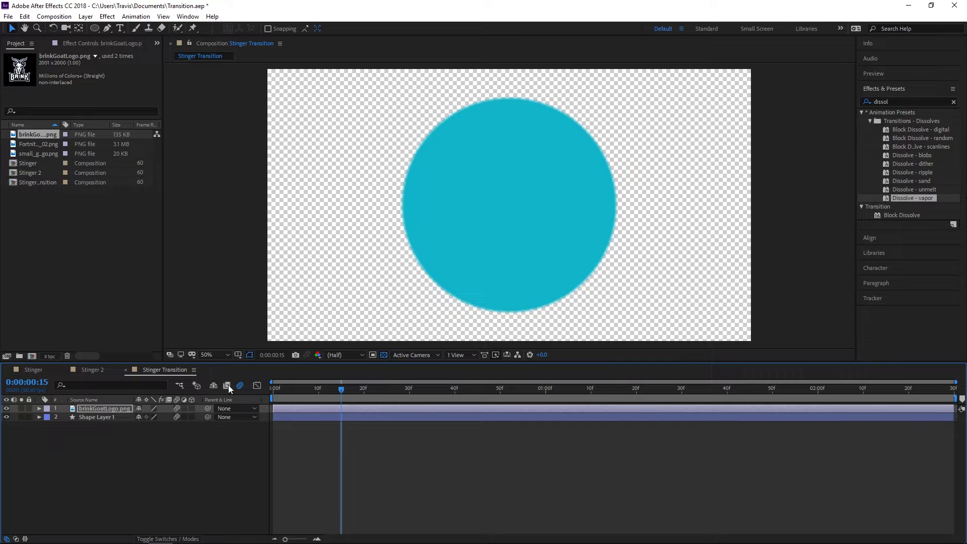
left_click_drag(308, 389, 262, 398)
key("space")
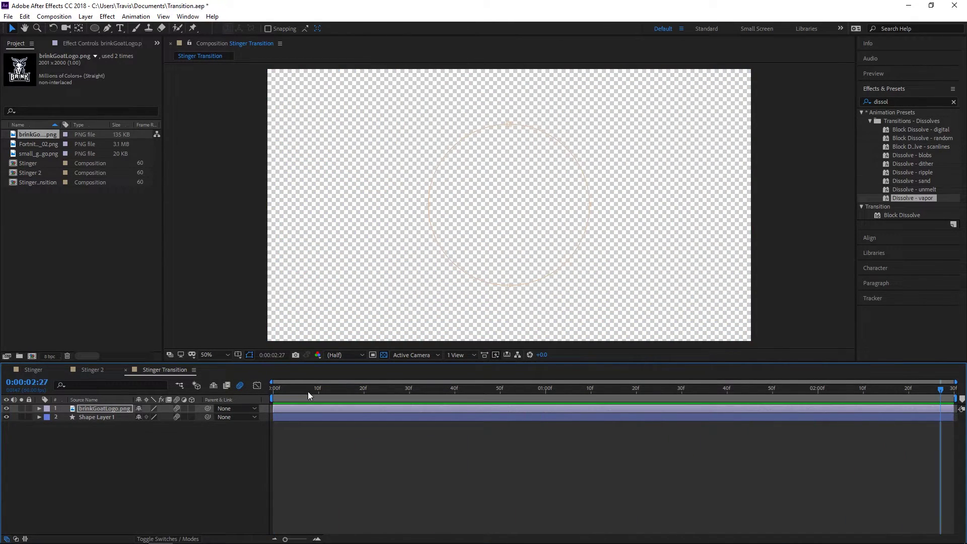
Step: Show both layers' animated properties with U and apply Easy Ease (F9) to Shape Layer 1's two Scale keyframes
left_click(116, 417)
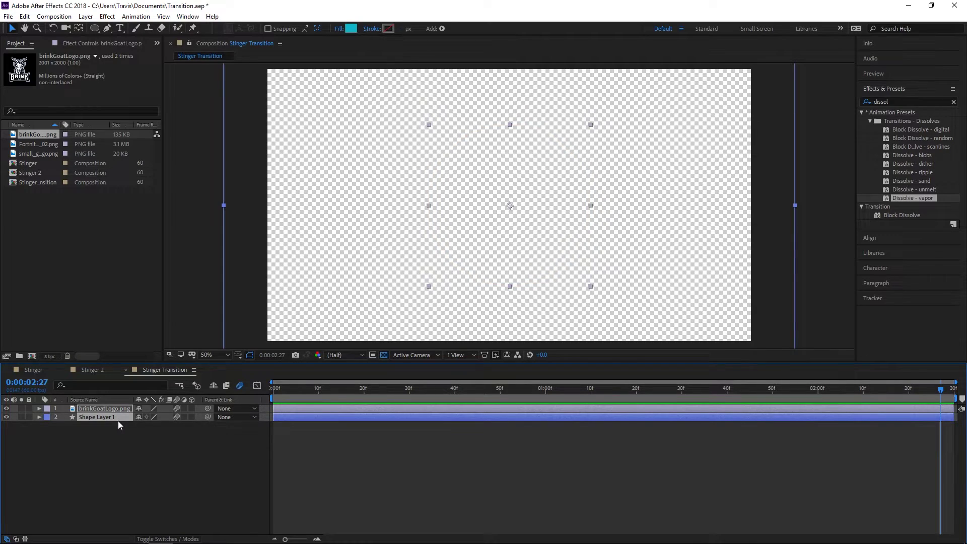
left_click(118, 422)
left_click(105, 418)
left_click(114, 409, "ctrl")
key("u")
left_click_drag(454, 397, 394, 424)
left_click_drag(480, 476, 268, 497)
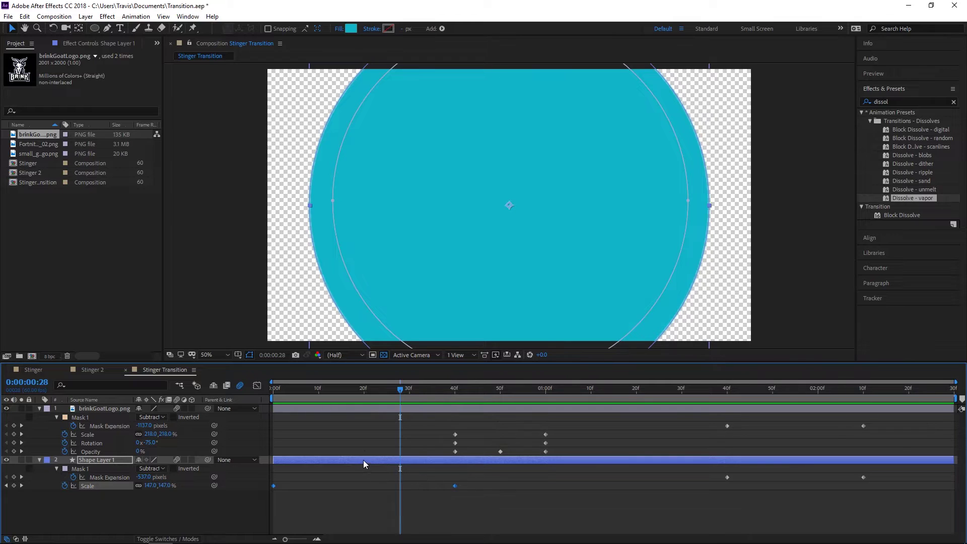
key("F9")
left_click_drag(297, 391, 267, 391)
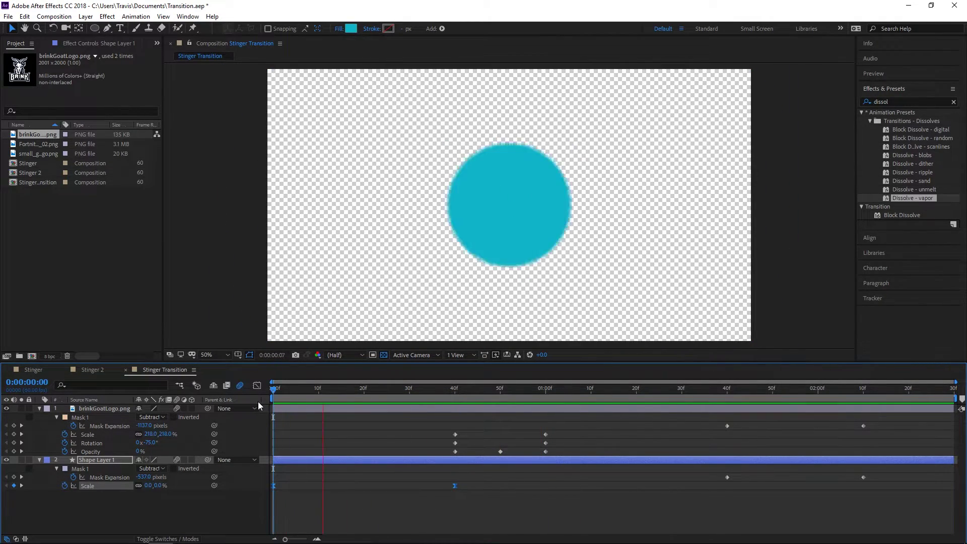
key("space")
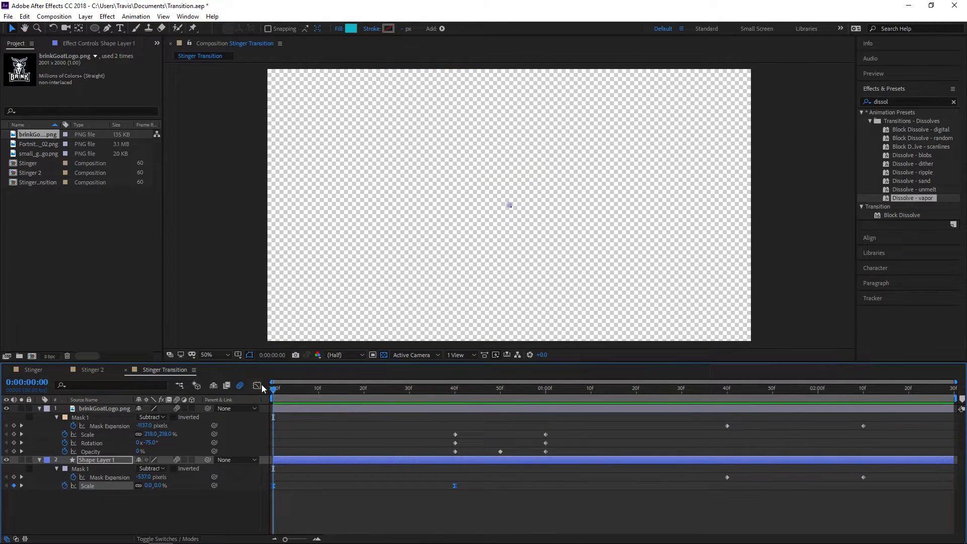
Step: Drag the circle's Scale curve handle in the Graph Editor to lengthen the ease, then preview
left_click(258, 385)
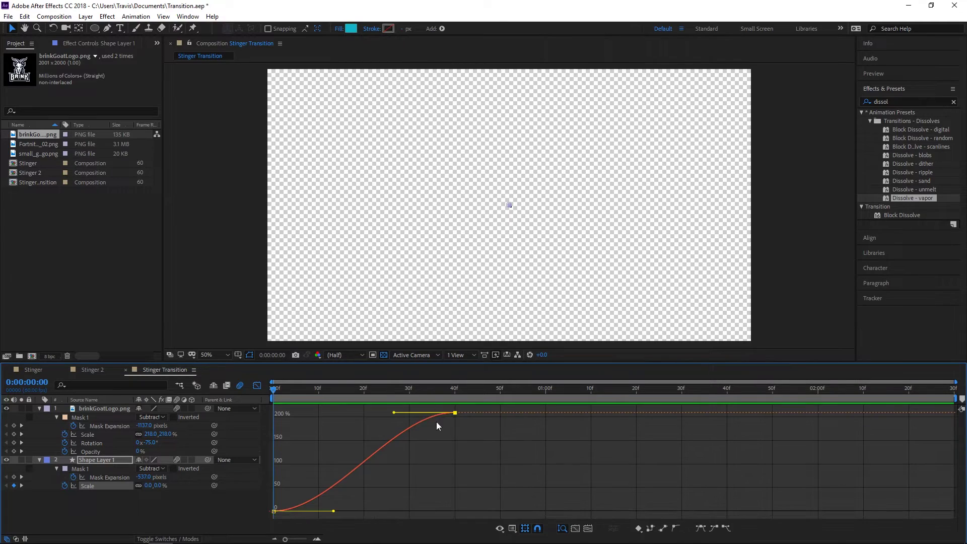
left_click_drag(395, 414, 291, 410)
left_click(256, 387)
key("space")
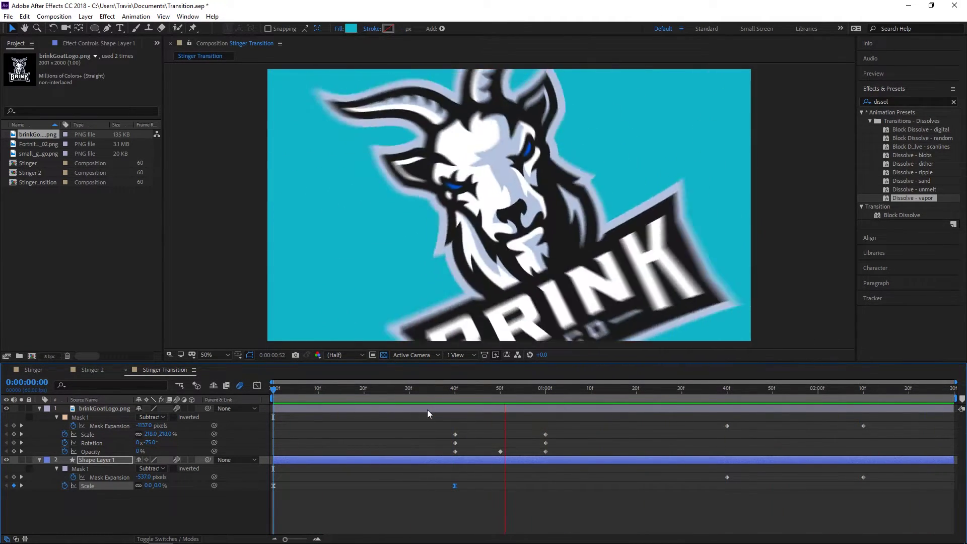
key("space")
Step: Reshape Shape Layer 1's Mask Expansion curve so it starts slowly, then preview the mask-out
left_click_drag(717, 472, 910, 485)
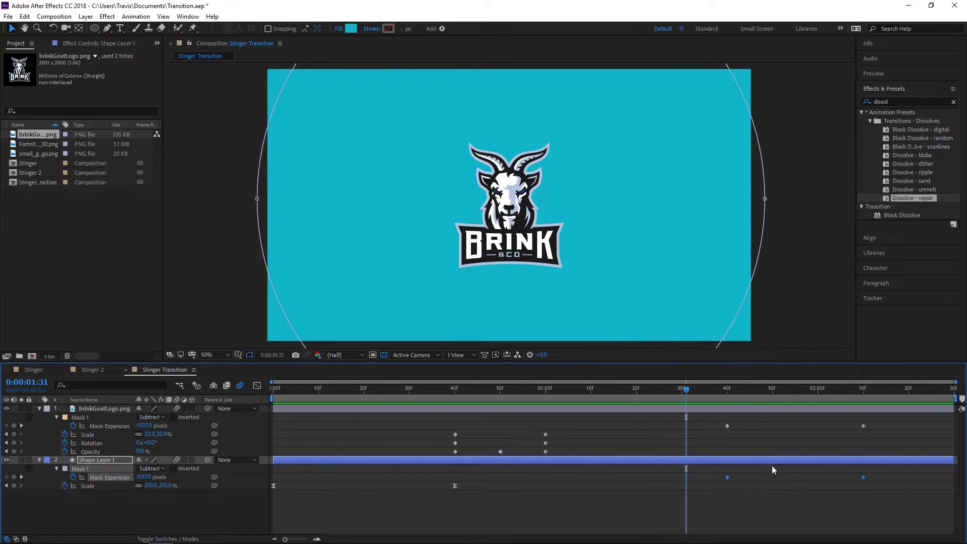
left_click(257, 386)
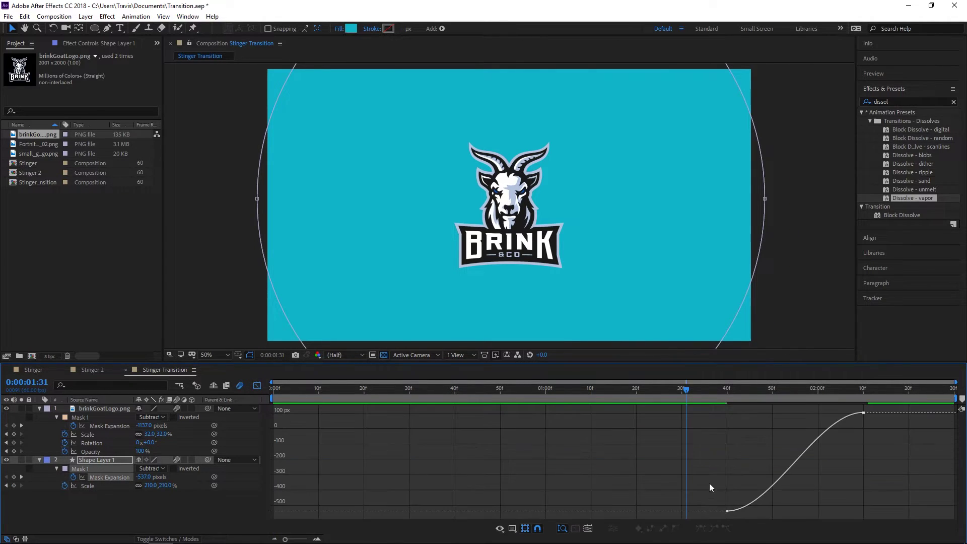
left_click_drag(757, 512, 856, 512)
left_click(258, 385)
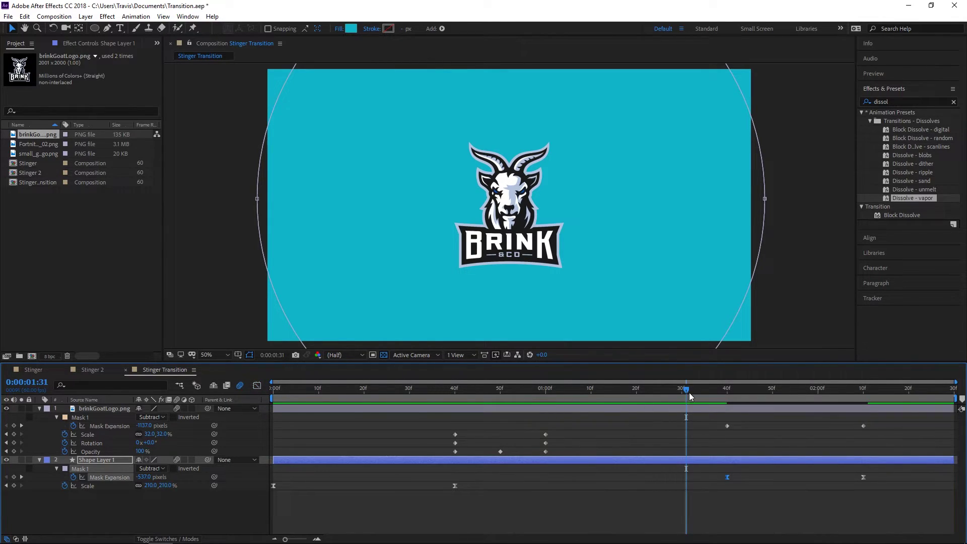
left_click_drag(687, 391, 646, 392)
key("space")
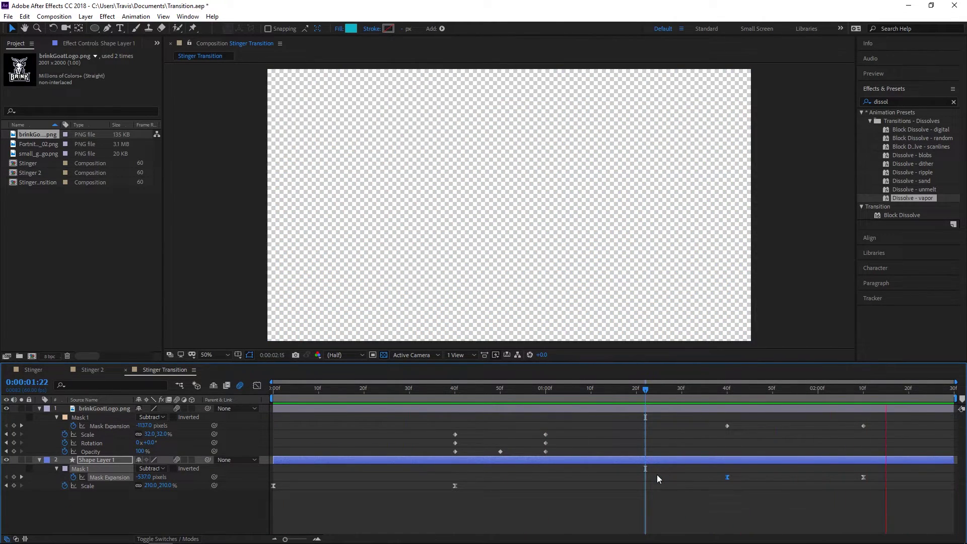
Step: Select brinkGoatLogo's two Mask Expansion keyframes, adjust their curve in the Graph Editor, and preview
key("space")
left_click_drag(709, 419, 902, 441)
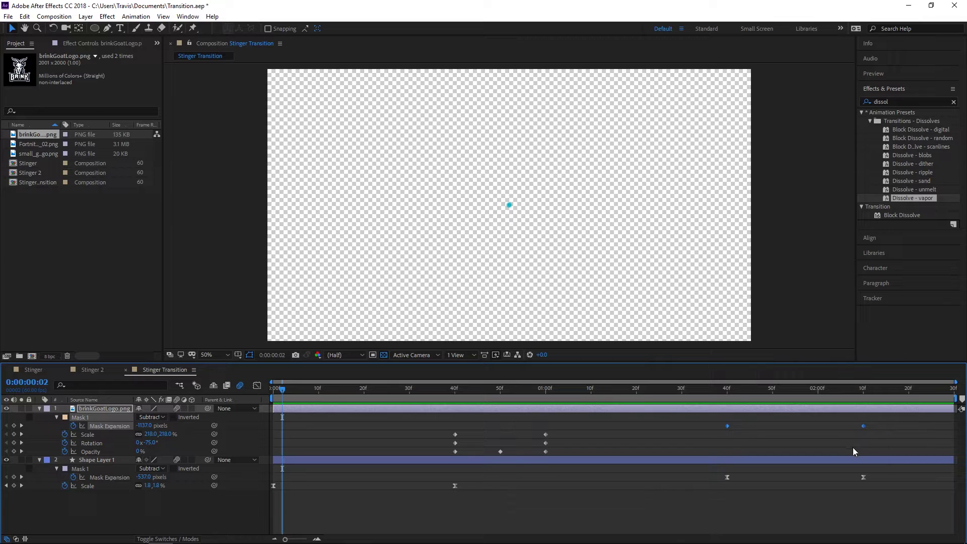
left_click(727, 389)
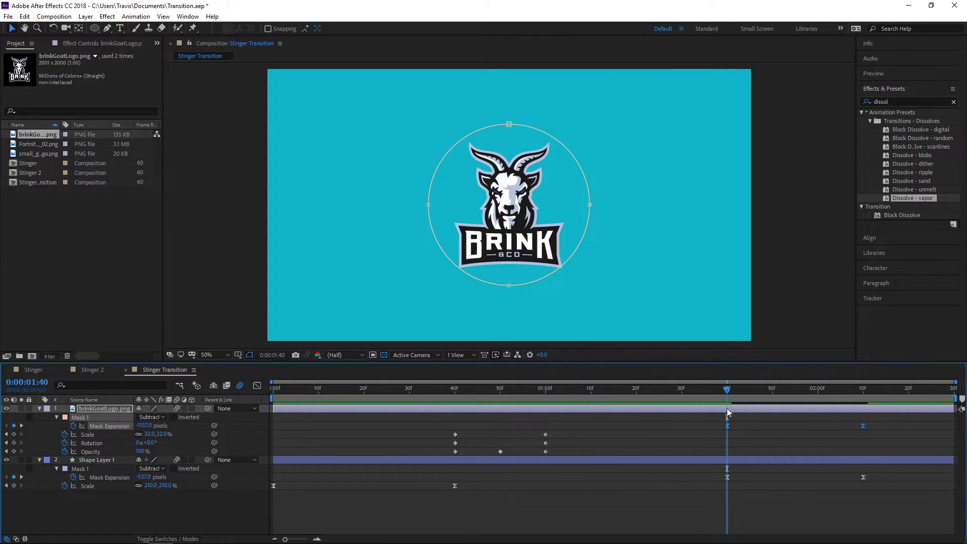
left_click(257, 386)
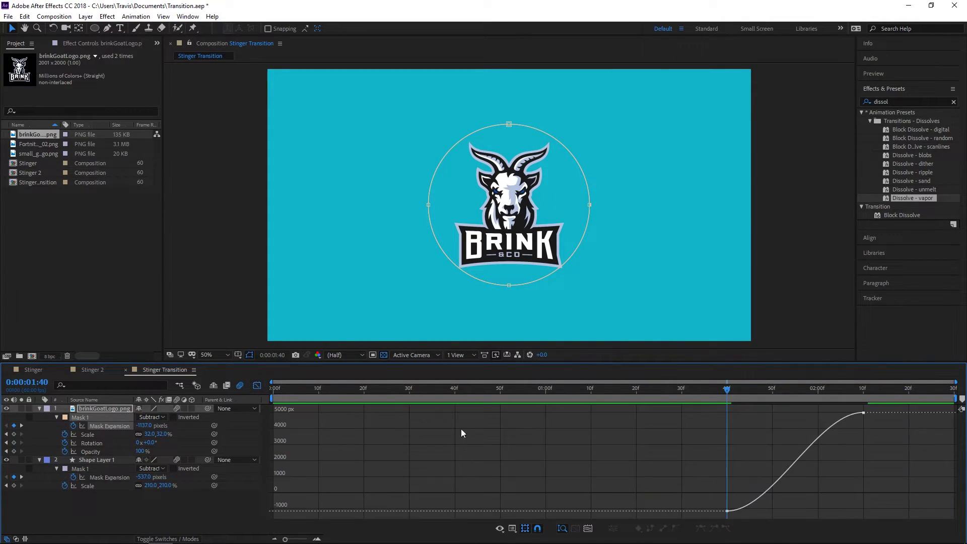
left_click_drag(699, 492, 857, 510)
key("space")
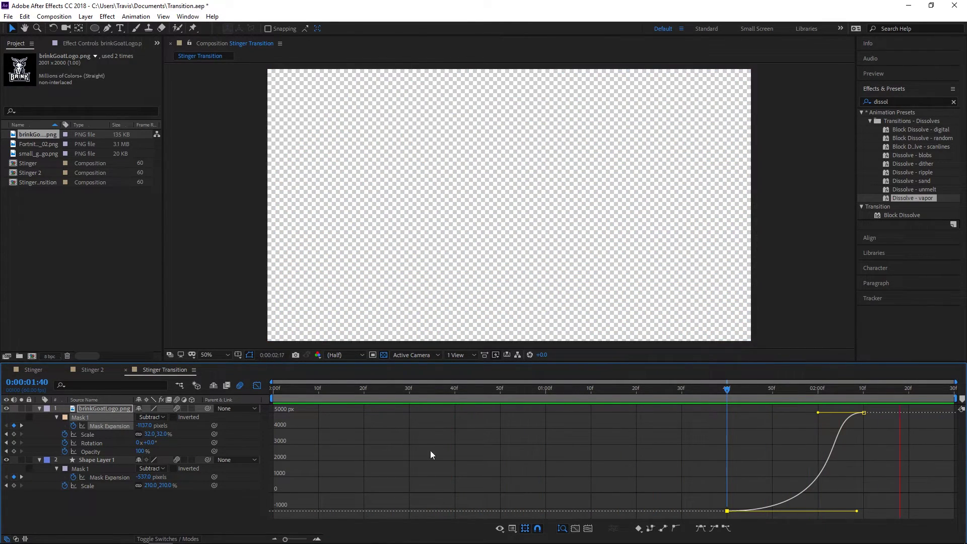
Step: Return to the keyframe view and preview the logo's spin-in from where it appears
key("space")
left_click(257, 386)
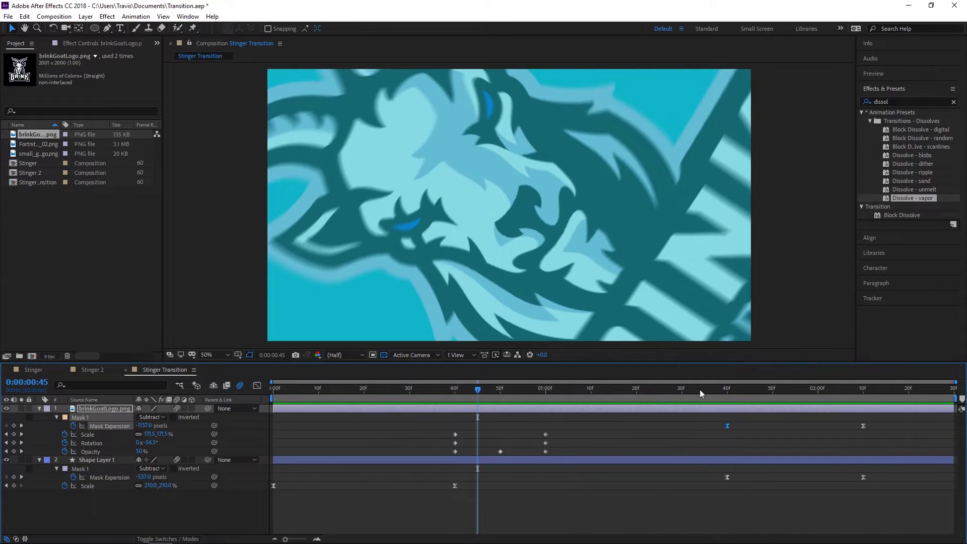
left_click_drag(700, 388, 451, 391)
key("space")
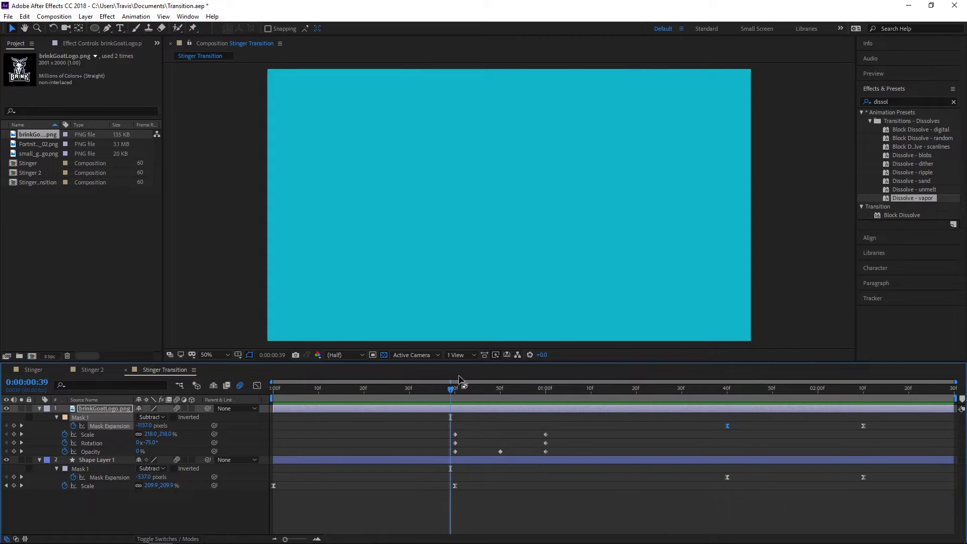
mouse_move(460, 395)
left_mouse_down()
mouse_move(567, 394)
mouse_move(455, 392)
left_mouse_up()
Step: Apply Easy Ease (F9) to the logo's Scale, Rotation and Opacity keyframes and preview
left_click_drag(422, 429, 585, 456)
key("F9")
left_click(419, 391)
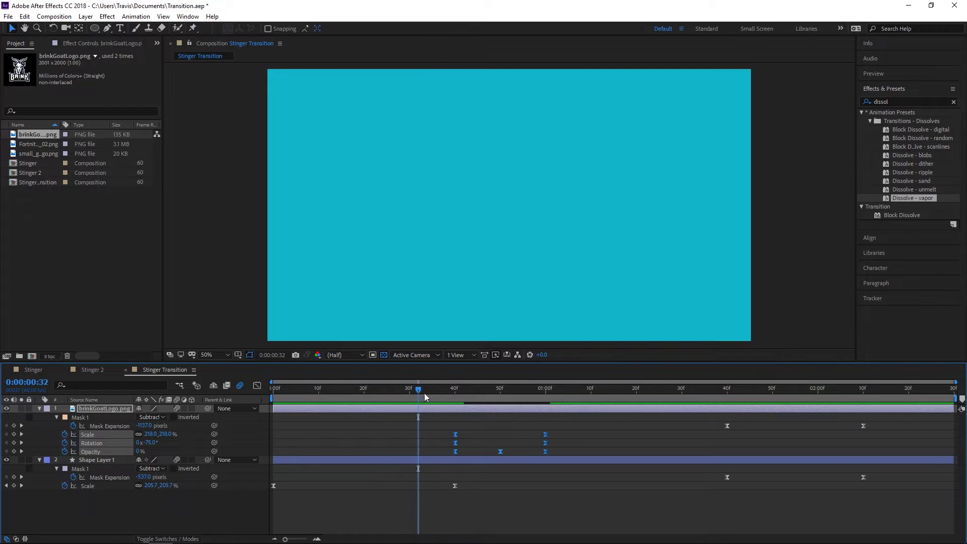
key("space")
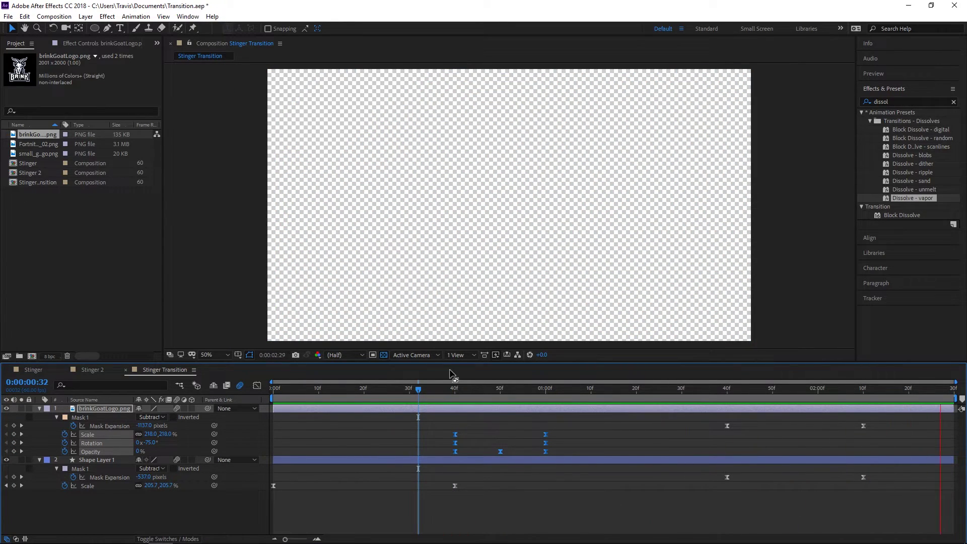
Step: Step through frames 33–39 to review the logo scaling and spinning in
key("space")
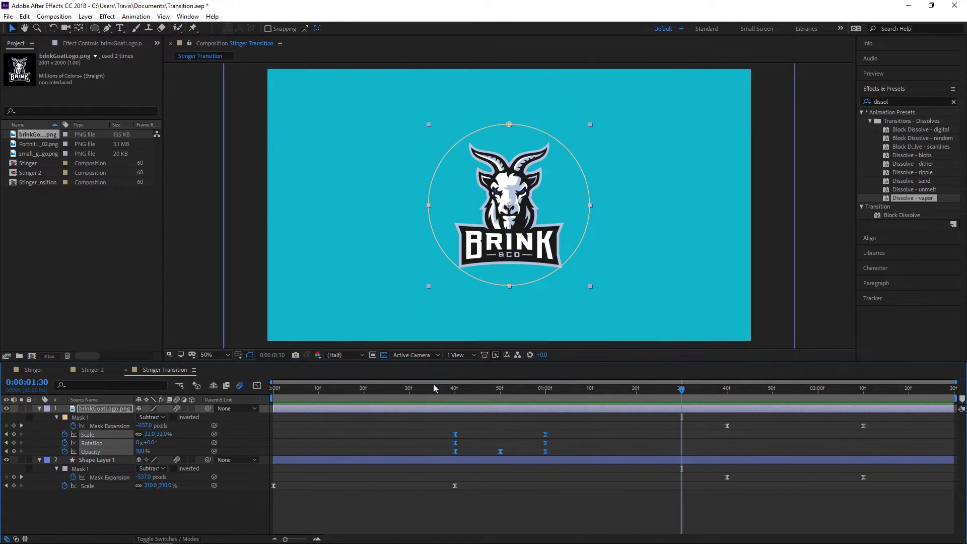
left_click(456, 392)
left_click_drag(454, 395, 481, 447)
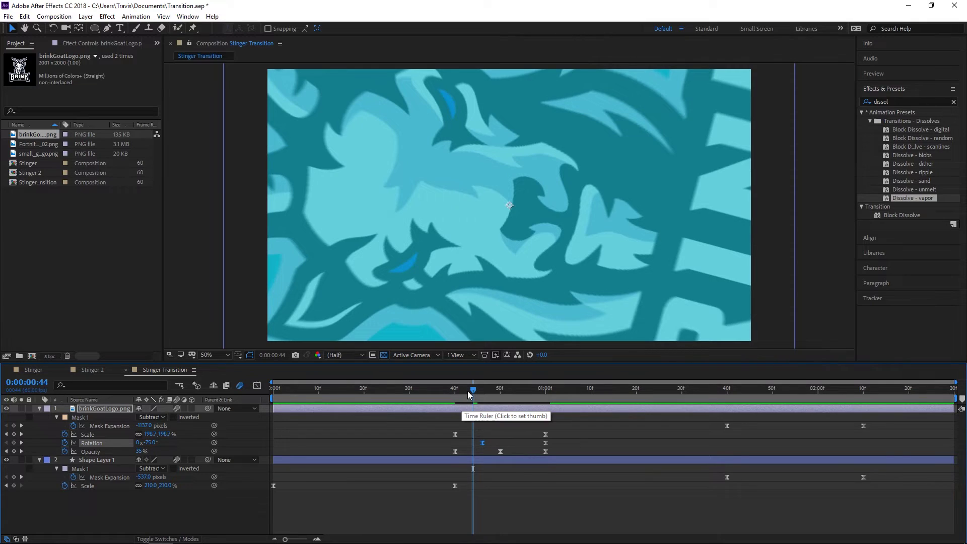
left_click(450, 391)
left_click(422, 393)
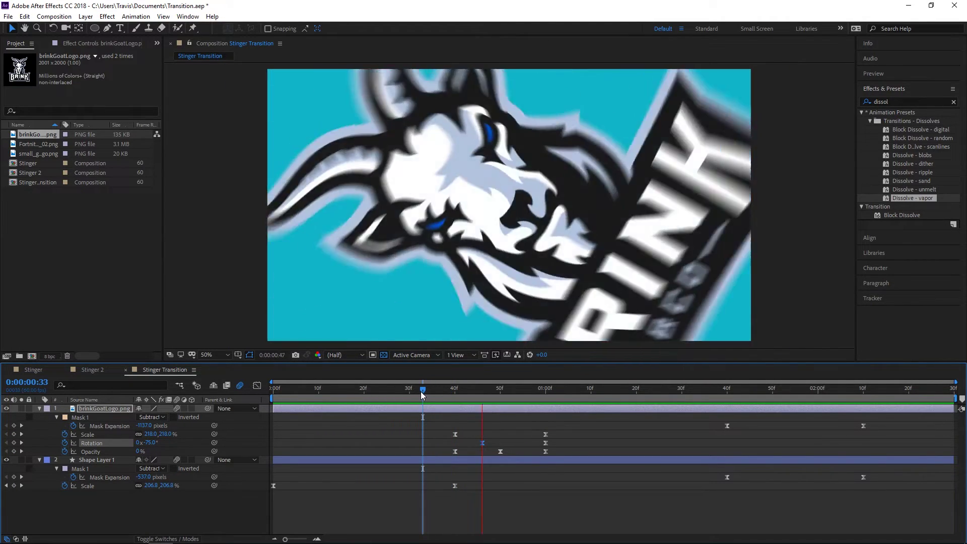
key("space")
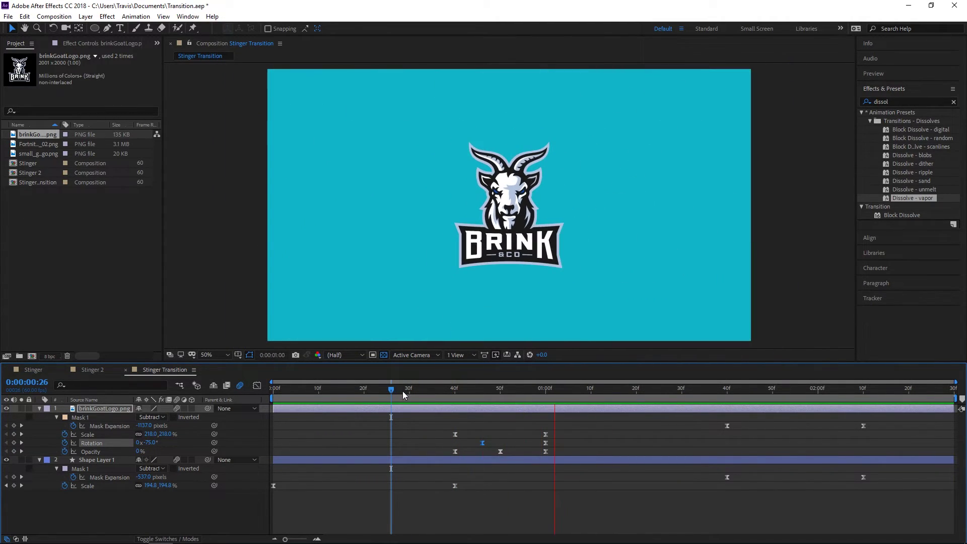
Step: Drag the logo's Rotation keyframe earlier, replay the animation, and select both Scale keyframes
left_click_drag(483, 447, 462, 445)
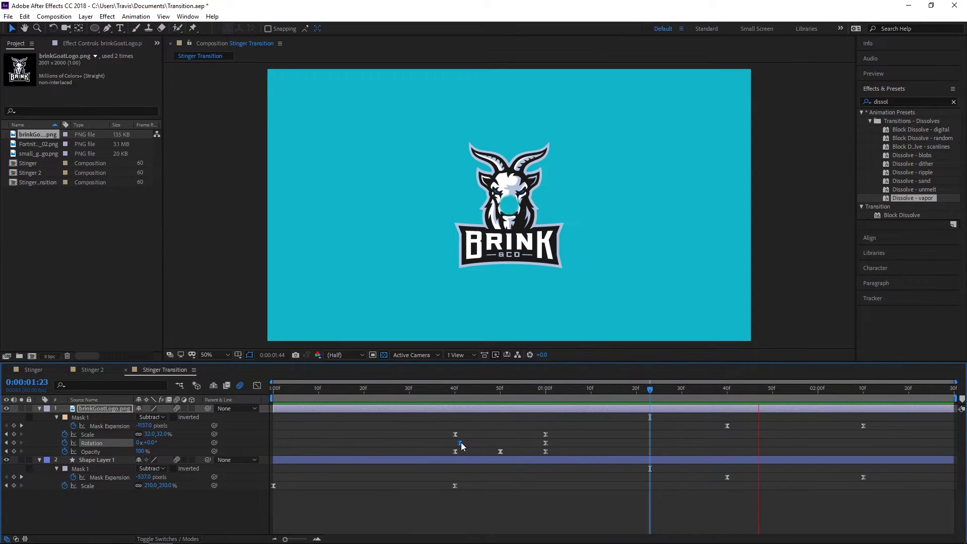
key("space")
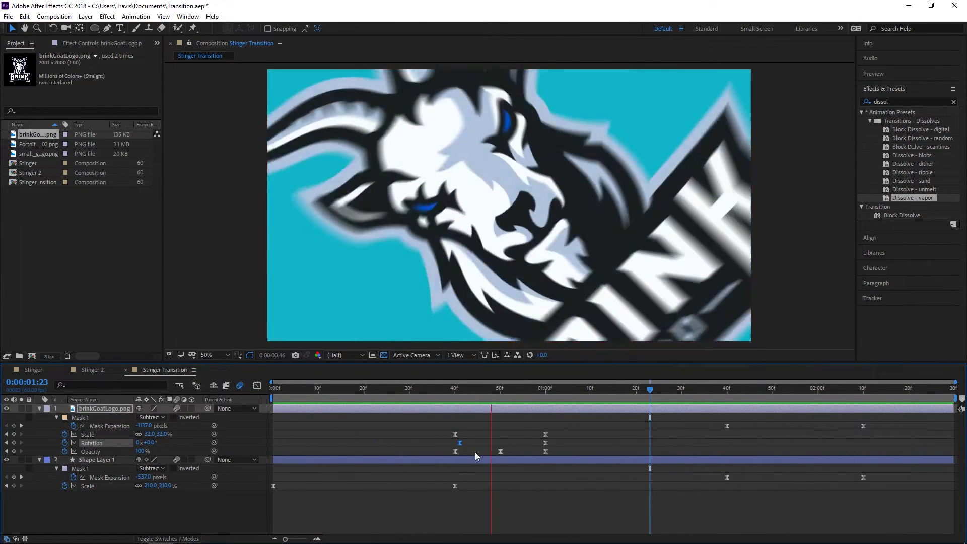
key("space")
left_click_drag(443, 428, 549, 440)
Step: Adjust the logo's Scale curve in the Graph Editor and preview the scale-in
left_click(257, 386)
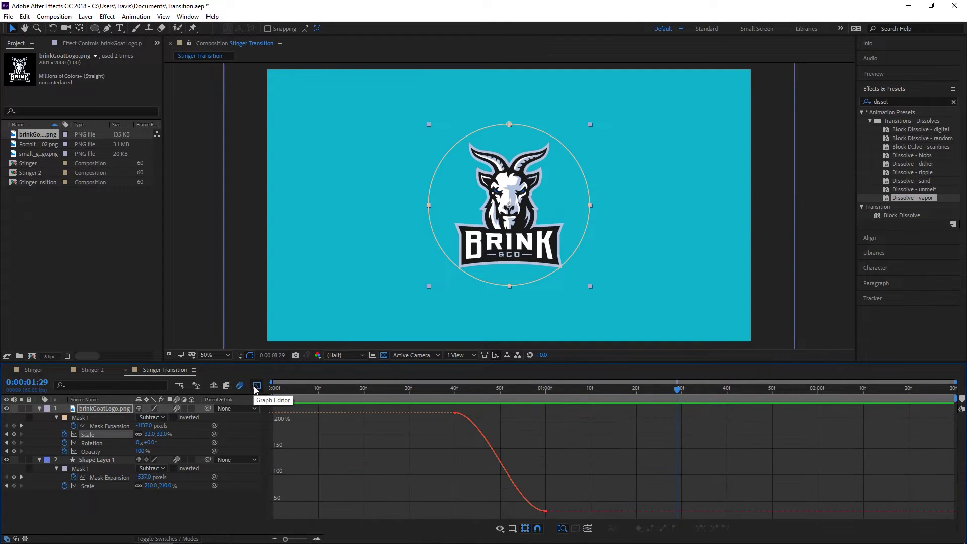
left_click(455, 414)
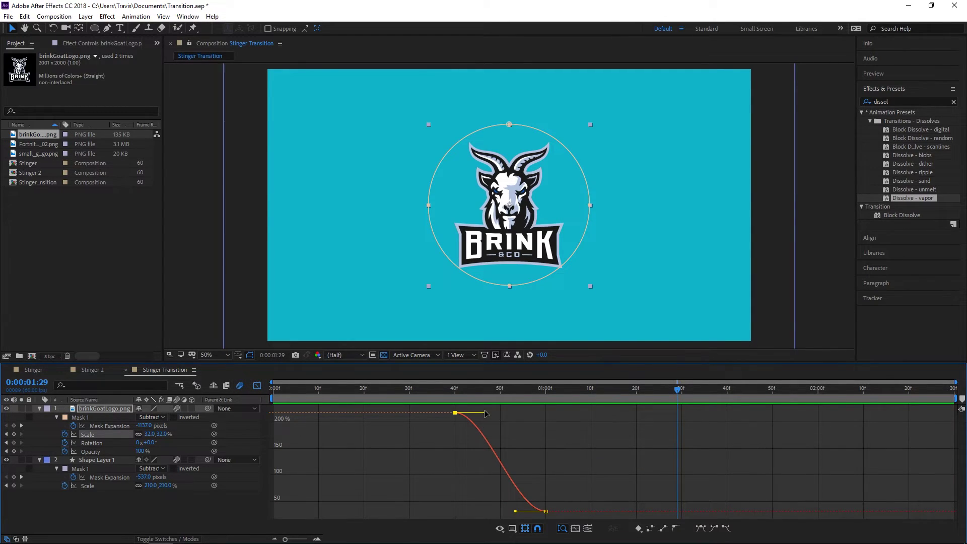
left_click_drag(479, 448, 550, 520)
left_click_drag(454, 388, 526, 416)
key("space")
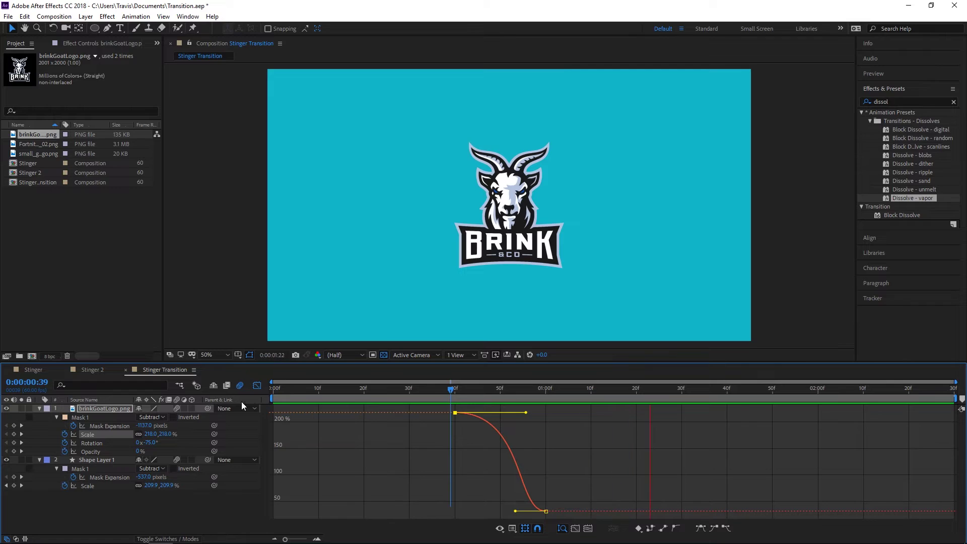
left_click(257, 386)
Step: Reshape the -75° to 0° Rotation curve to accelerate late and ease into place
left_click_drag(443, 443, 564, 446)
left_click(257, 386)
left_click_drag(452, 492, 545, 509)
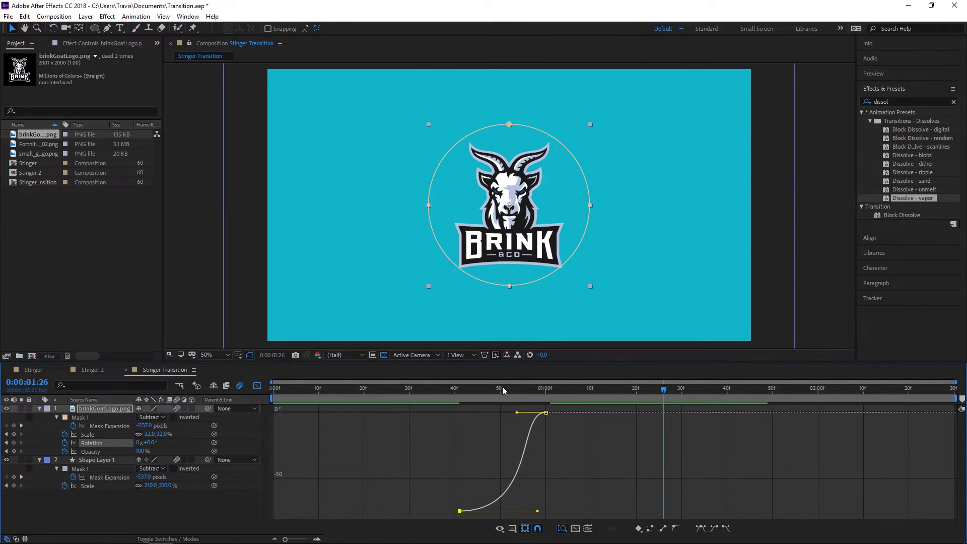
left_click(404, 387)
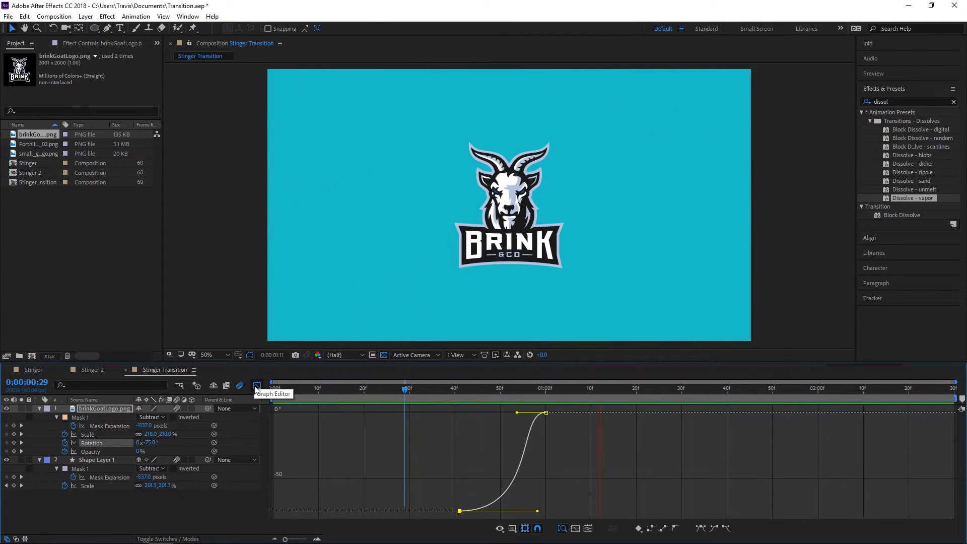
left_click(256, 386)
Step: Collapse the brinkGoatLogo.png and Shape Layer 1 properties and preview the full stinger from the start
key("space")
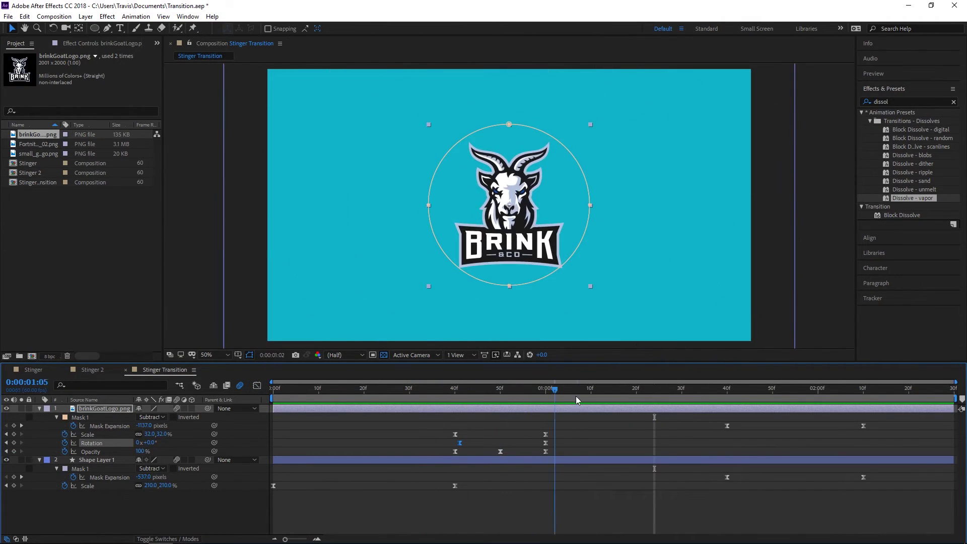
key("space")
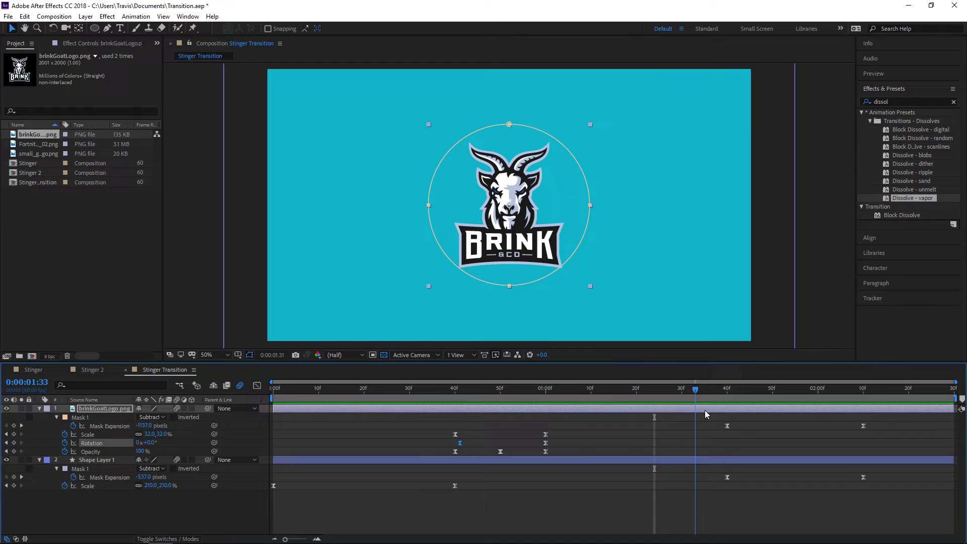
key("space")
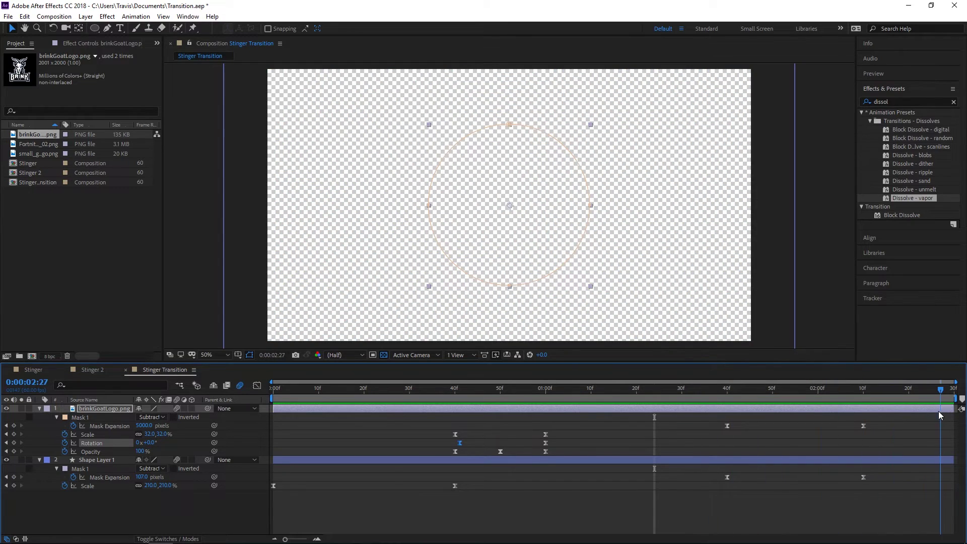
key("Home")
left_click(38, 409)
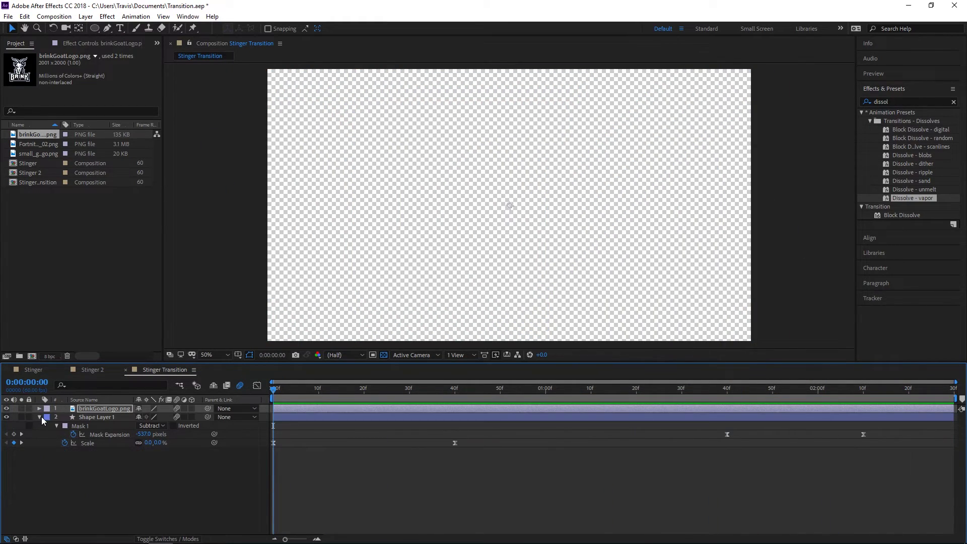
left_click(39, 416)
key("space")
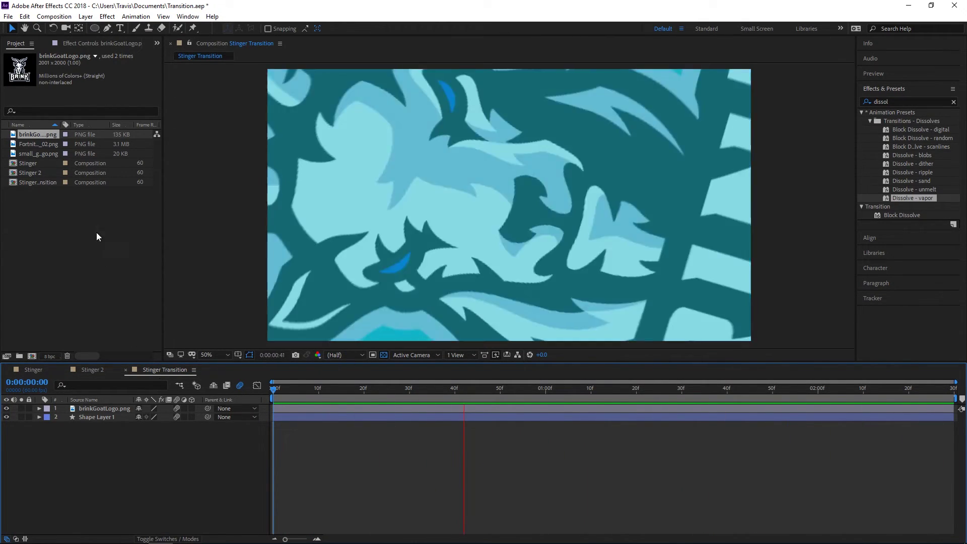
key("space")
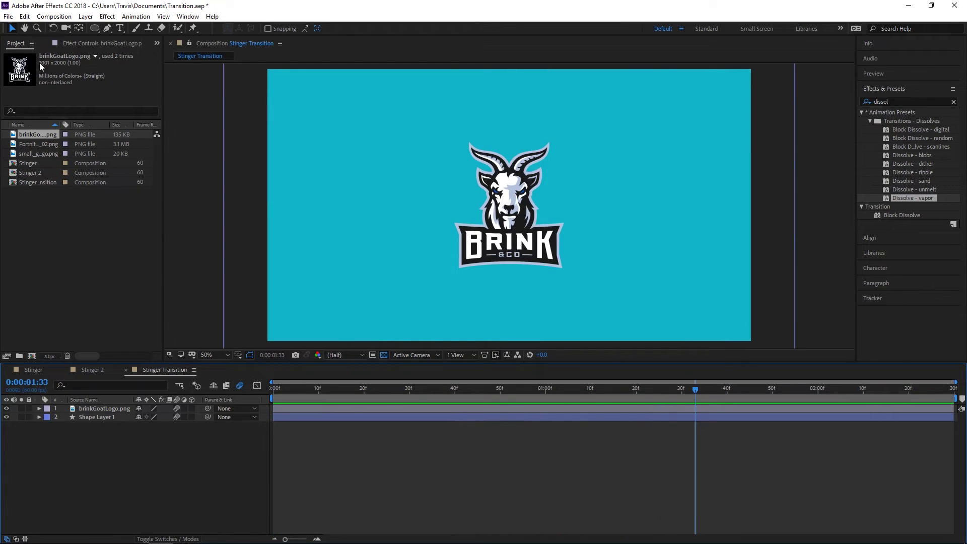
Step: Add the Stinger Transition composition to the Render Queue
left_click(189, 17)
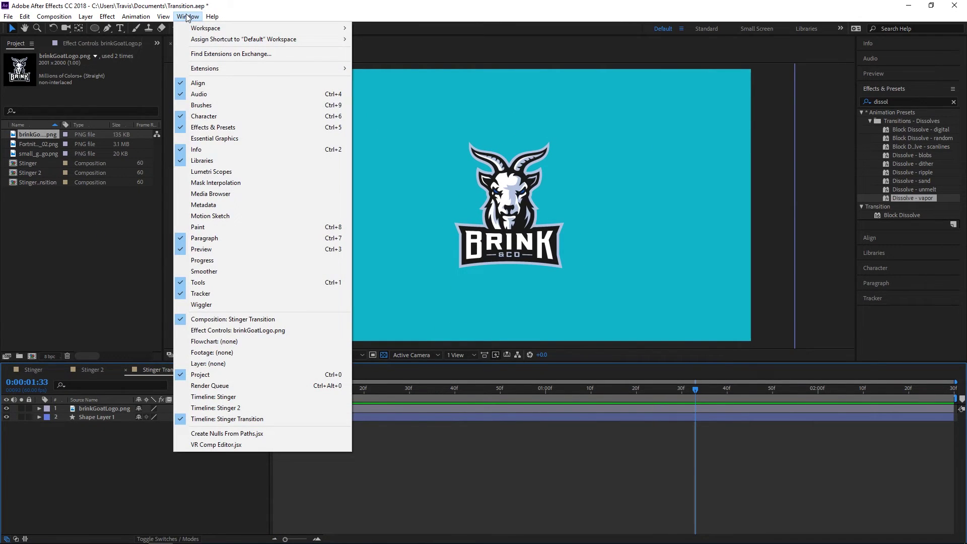
left_click(231, 386)
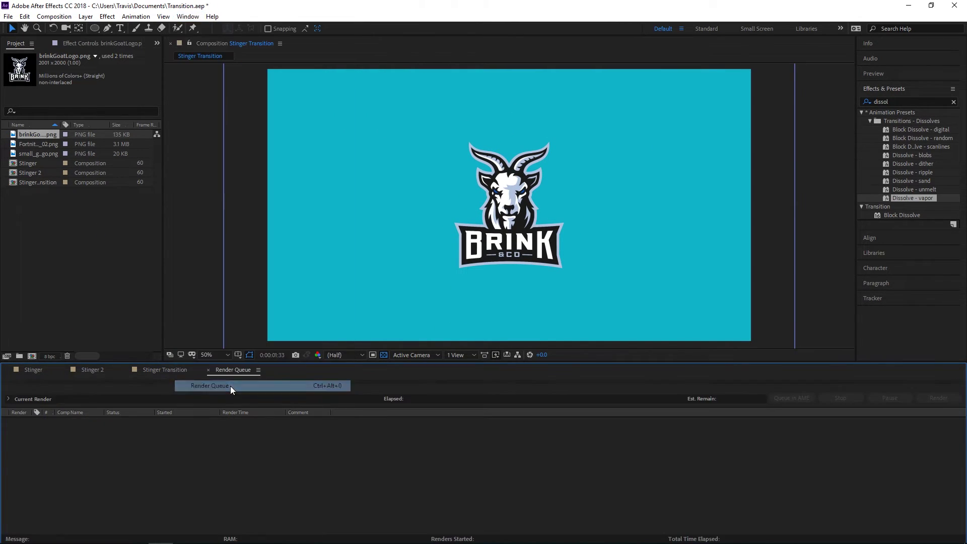
left_click(33, 183)
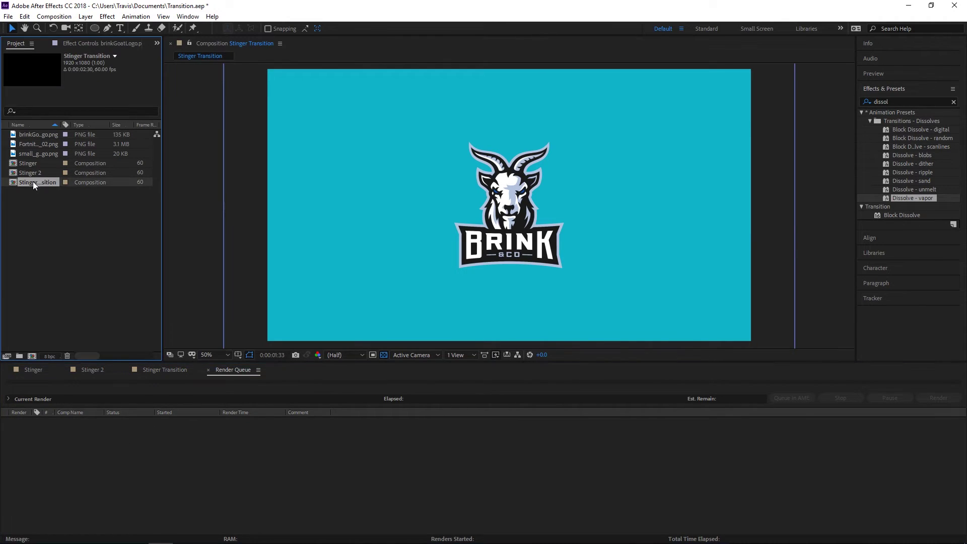
left_click_drag(64, 426, 66, 429)
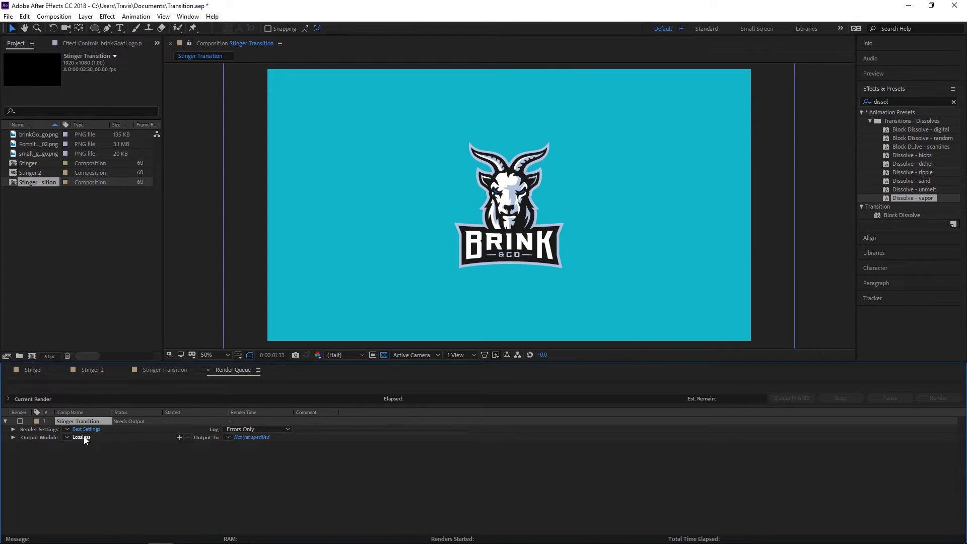
Step: Set the output module to QuickTime with the Animation codec and RGB + Alpha channels
left_click(82, 437)
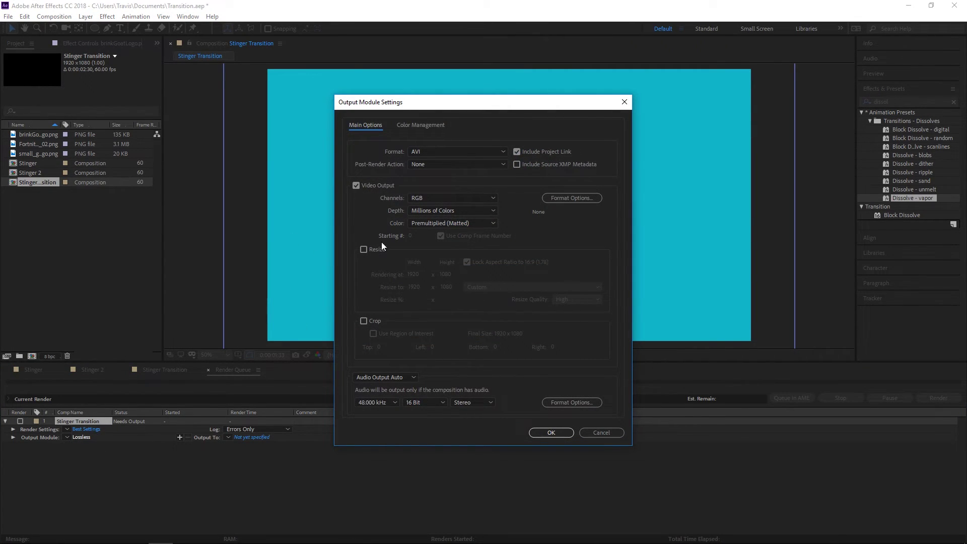
left_click(444, 151)
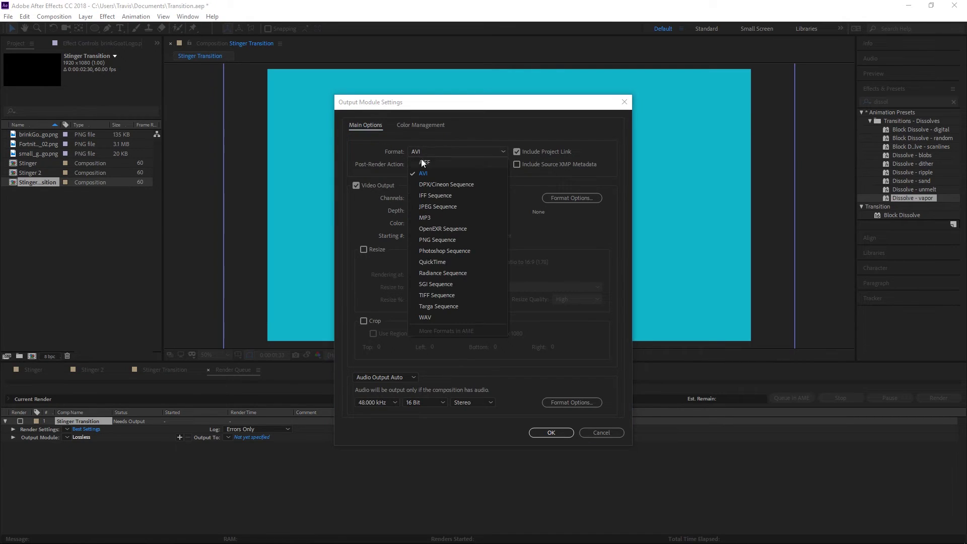
left_click(449, 262)
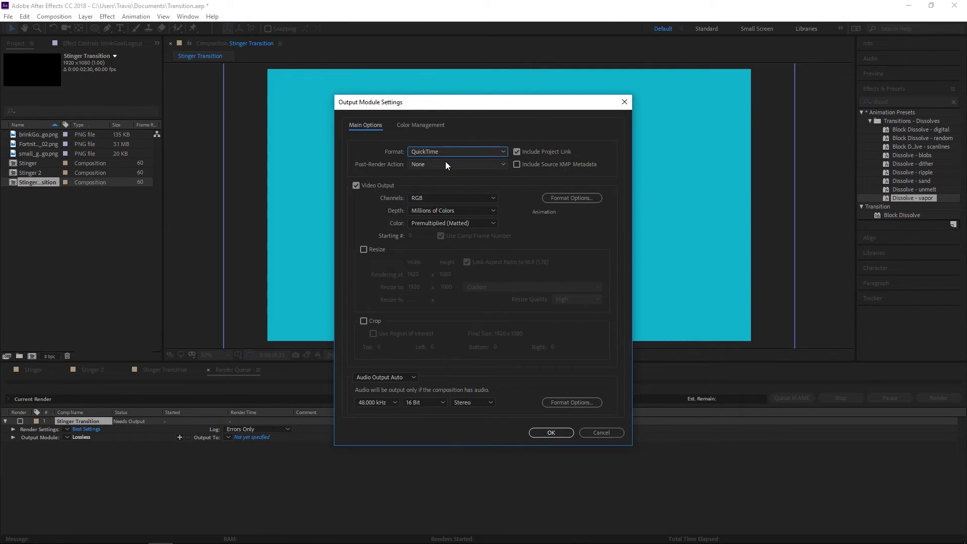
left_click(428, 197)
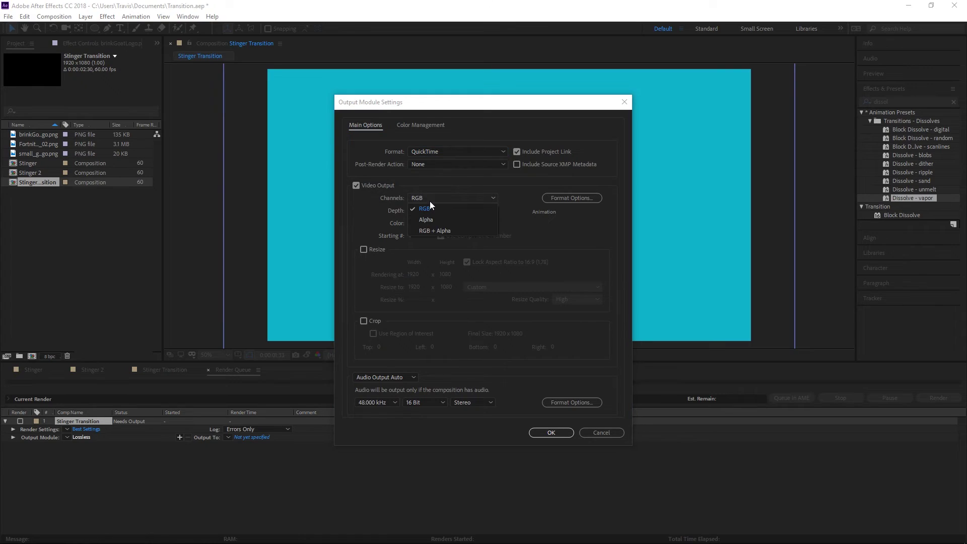
left_click(441, 231)
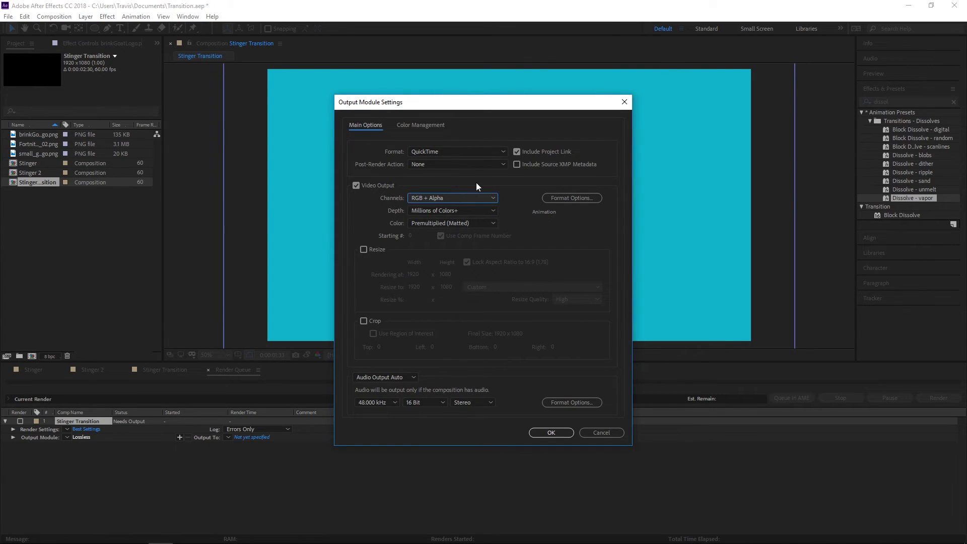
left_click(570, 201)
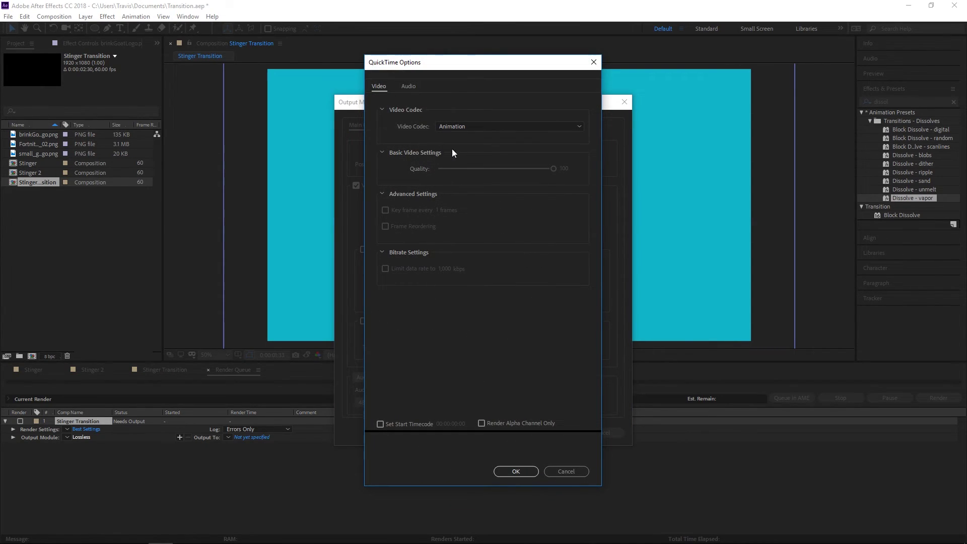
left_click(516, 472)
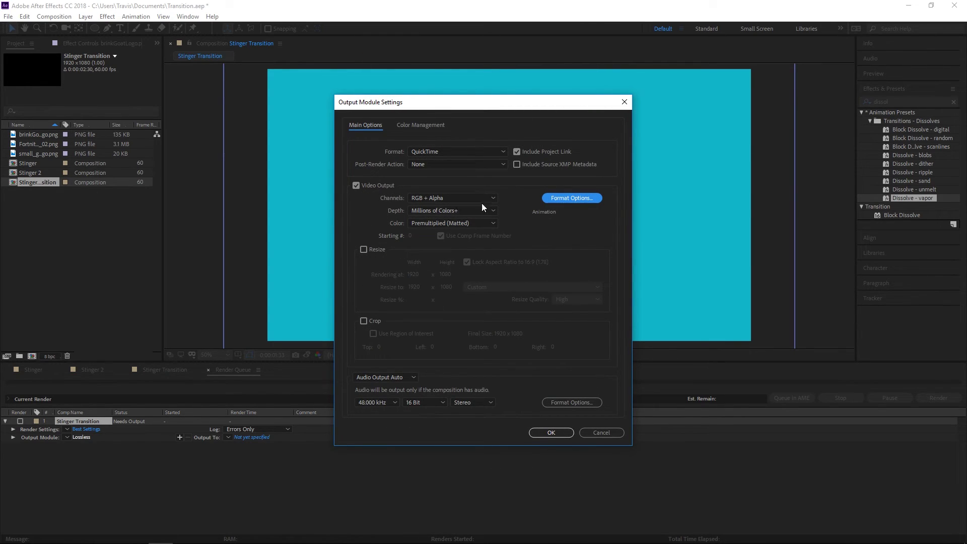
left_click(550, 432)
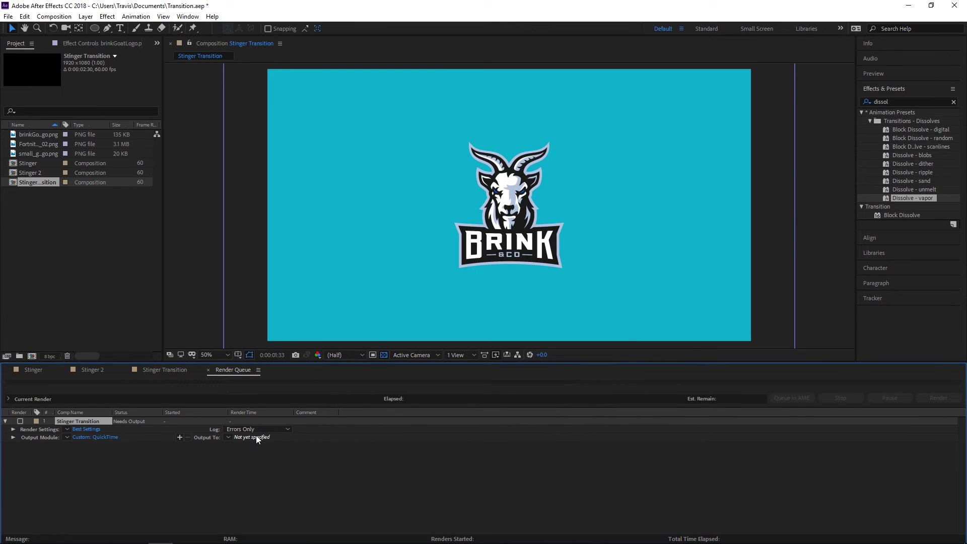
Step: Output the render to Stinger Transition.mov and start rendering
left_click(254, 438)
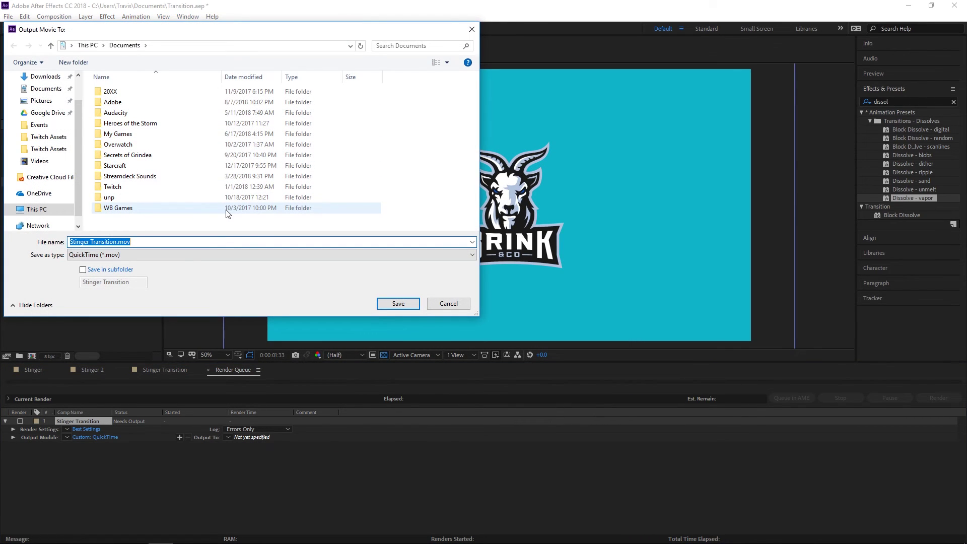
key("Return")
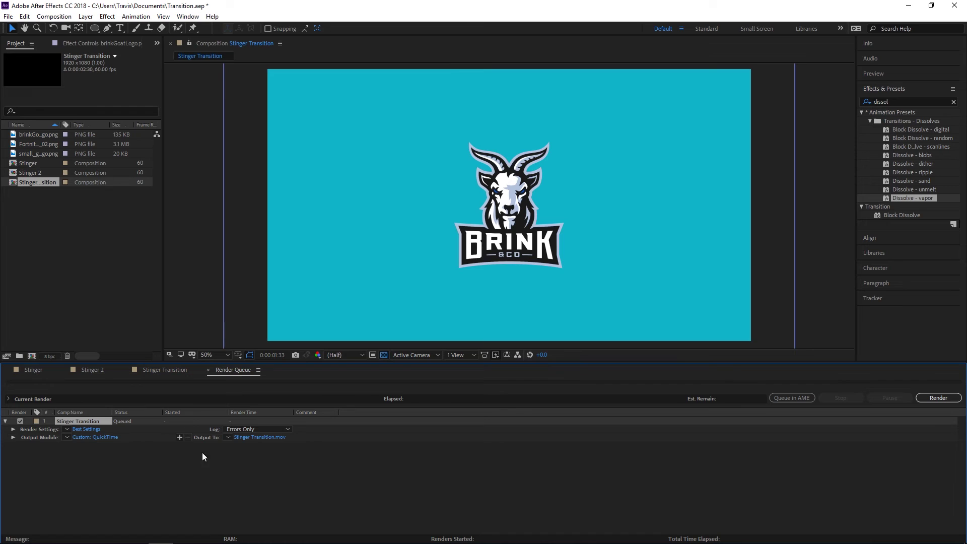
left_click(930, 398)
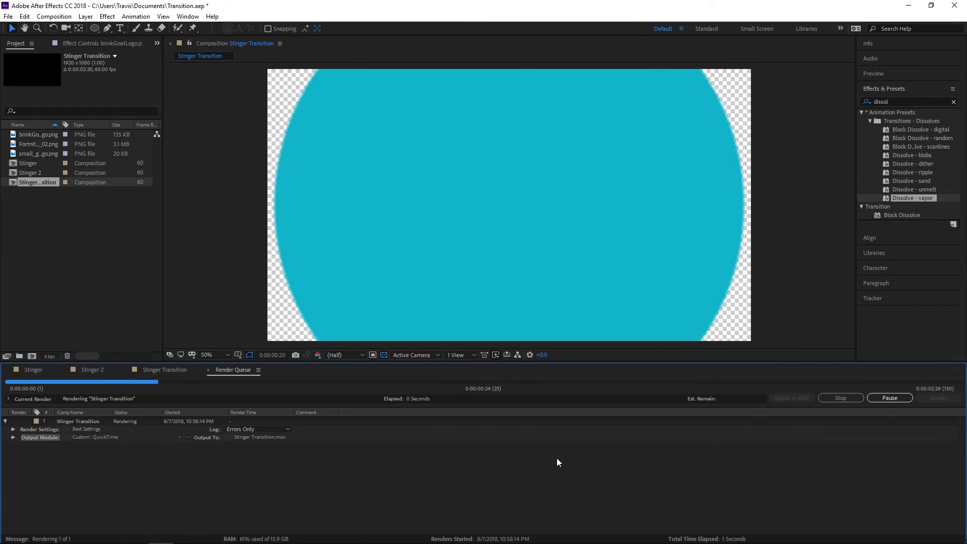